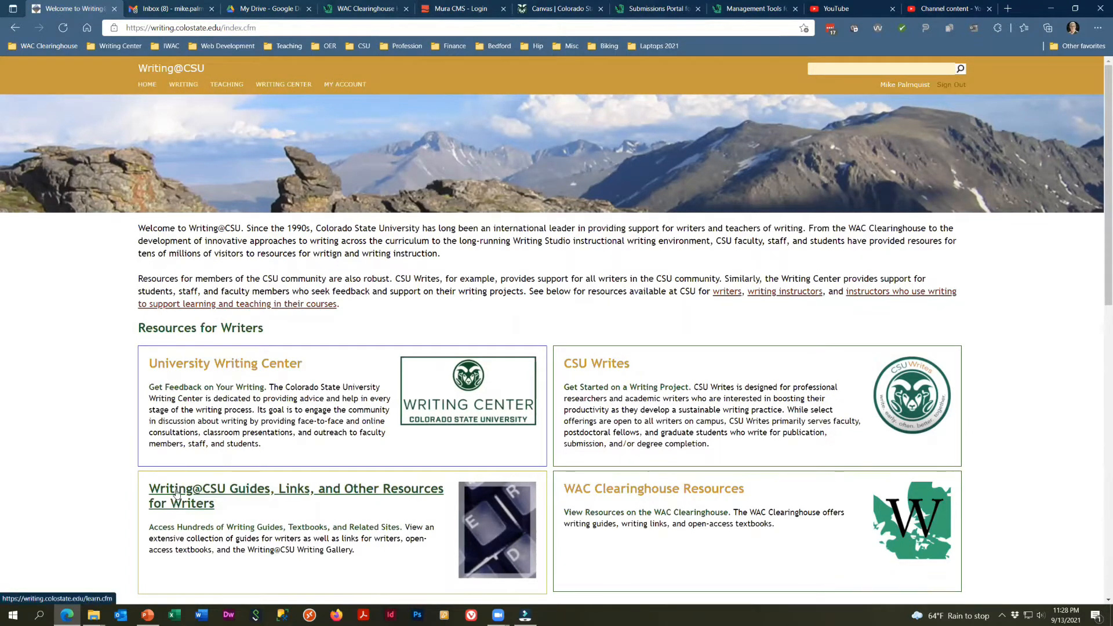
Open the Writing Links page from the resources for writers, then expand and collapse the Links for Writers category.
click(379, 494)
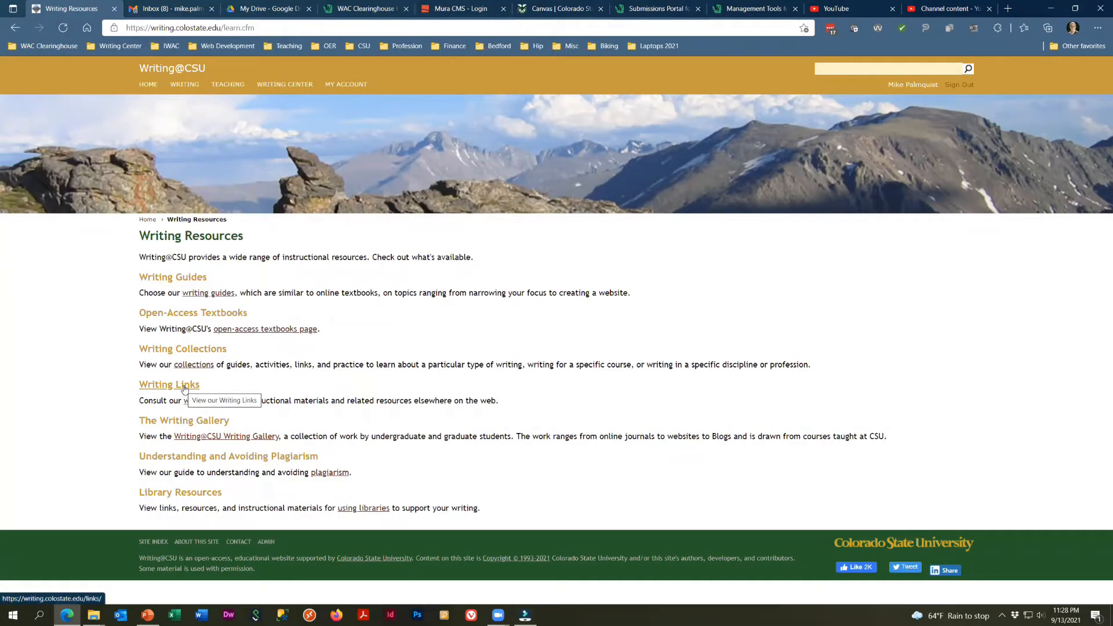
click(185, 87)
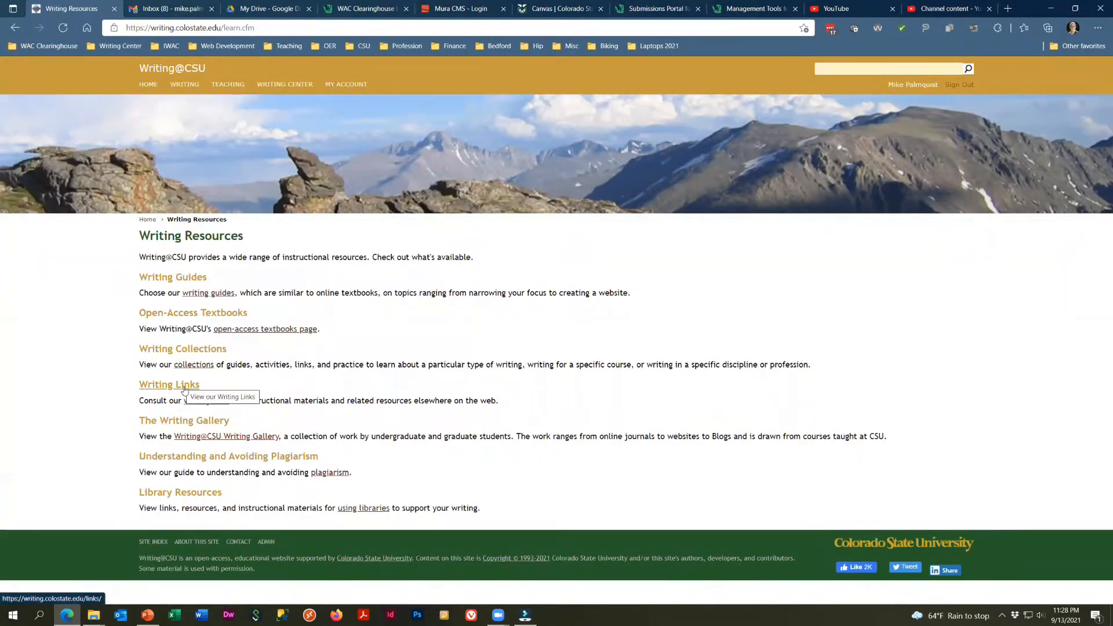
click(184, 390)
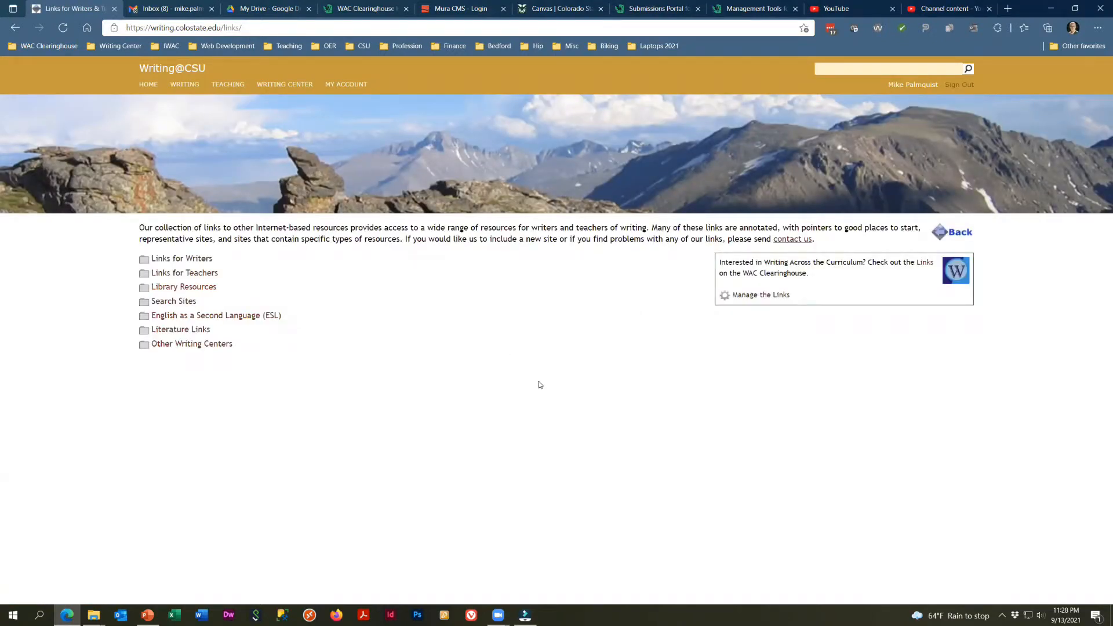
click(195, 259)
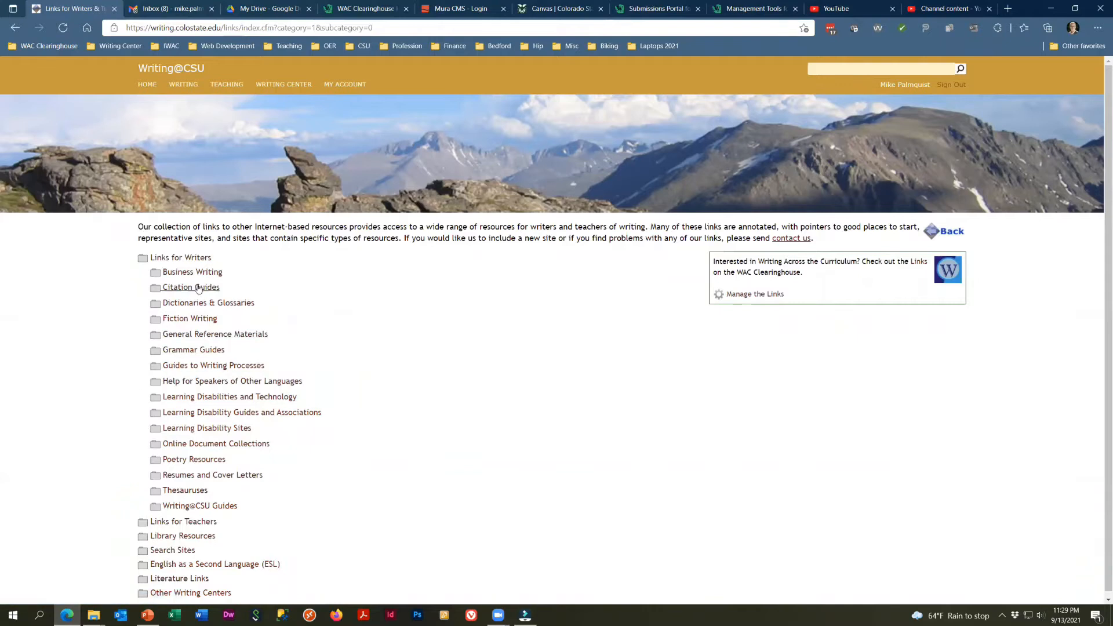
click(185, 260)
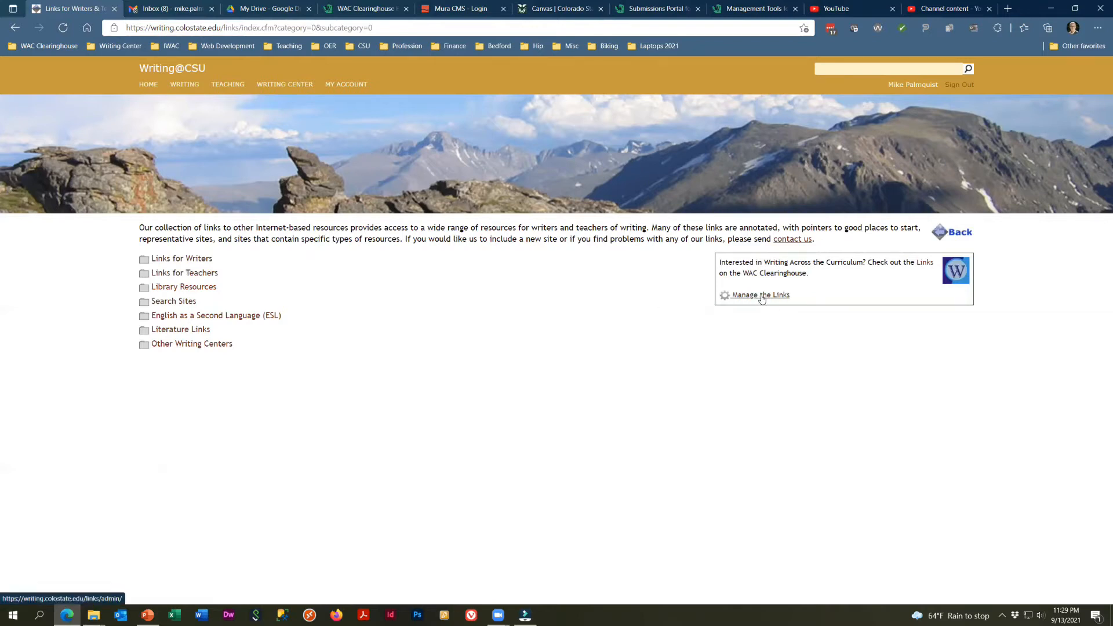
Open the management page for the Writing@CSU links.
drag(810, 299, 735, 303)
click(729, 332)
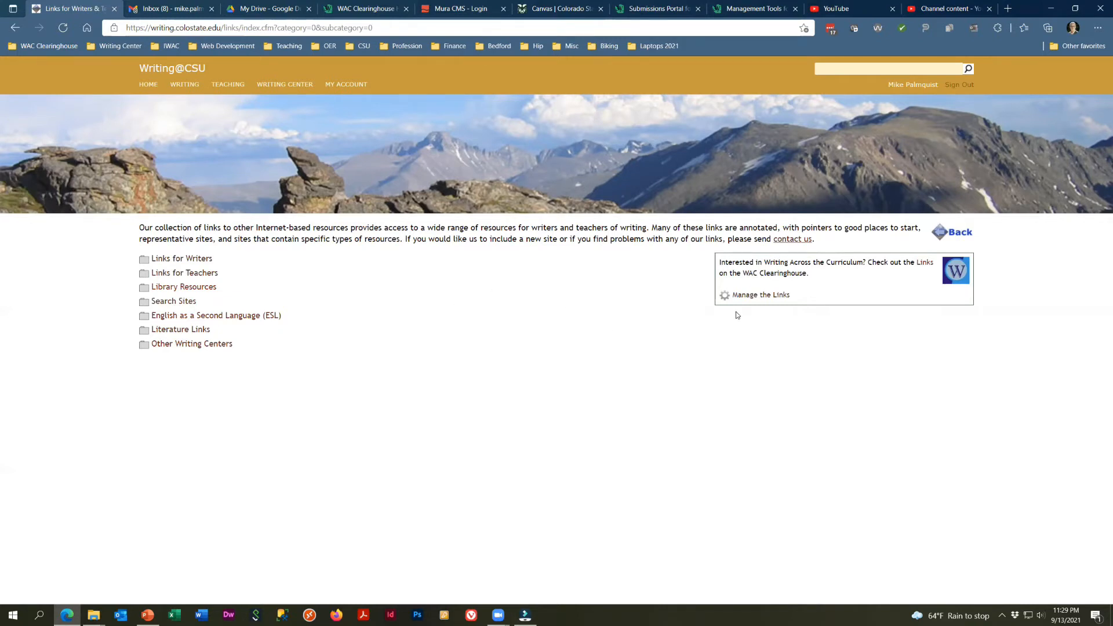
click(766, 296)
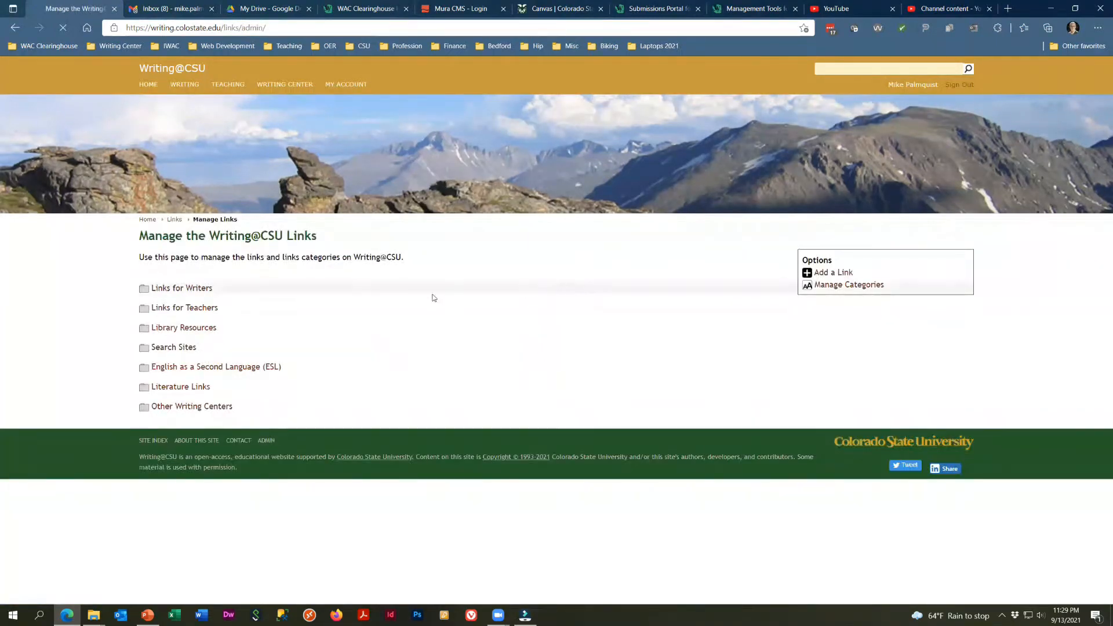
Expand the Search Sites category and show the links in its Specialized Directories and Search Sites subcategory.
click(173, 347)
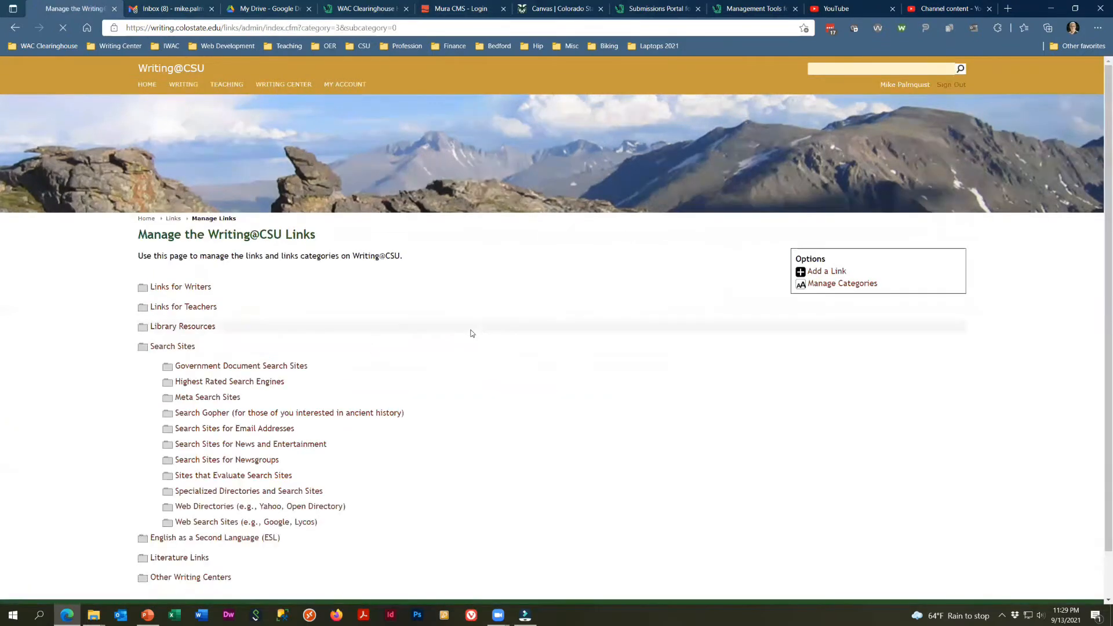
scroll(478, 323, down, 1)
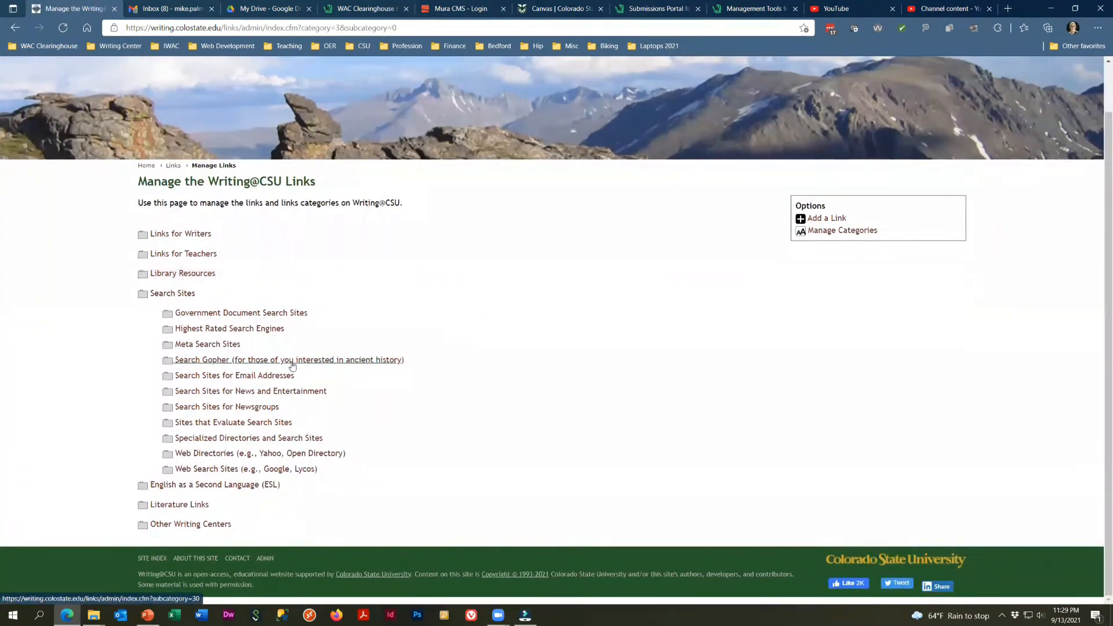
click(230, 439)
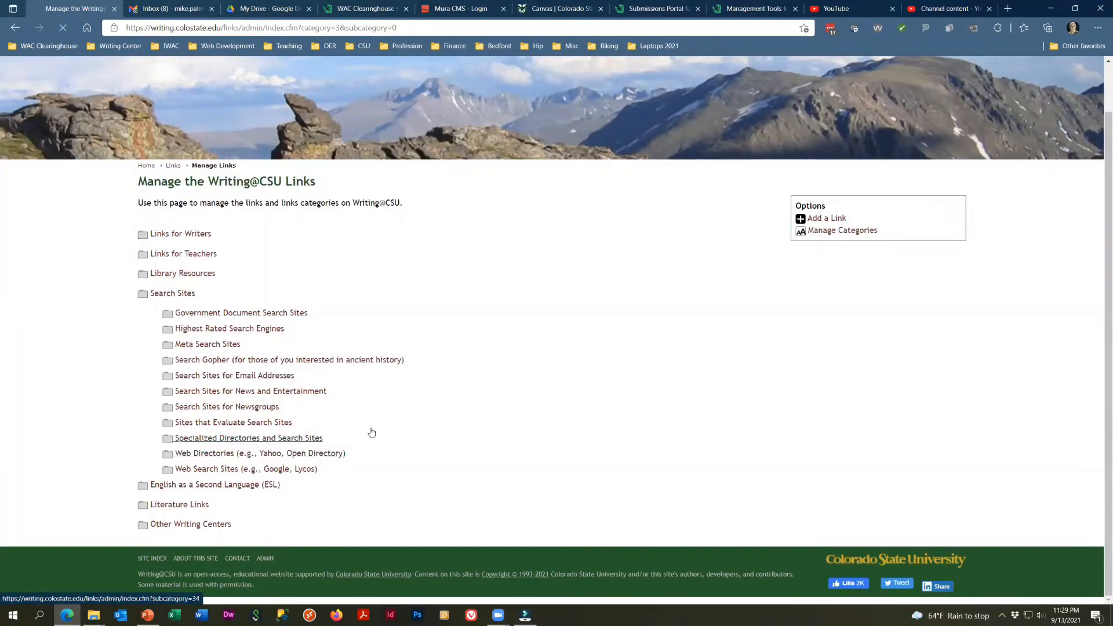
scroll(542, 348, down, 3)
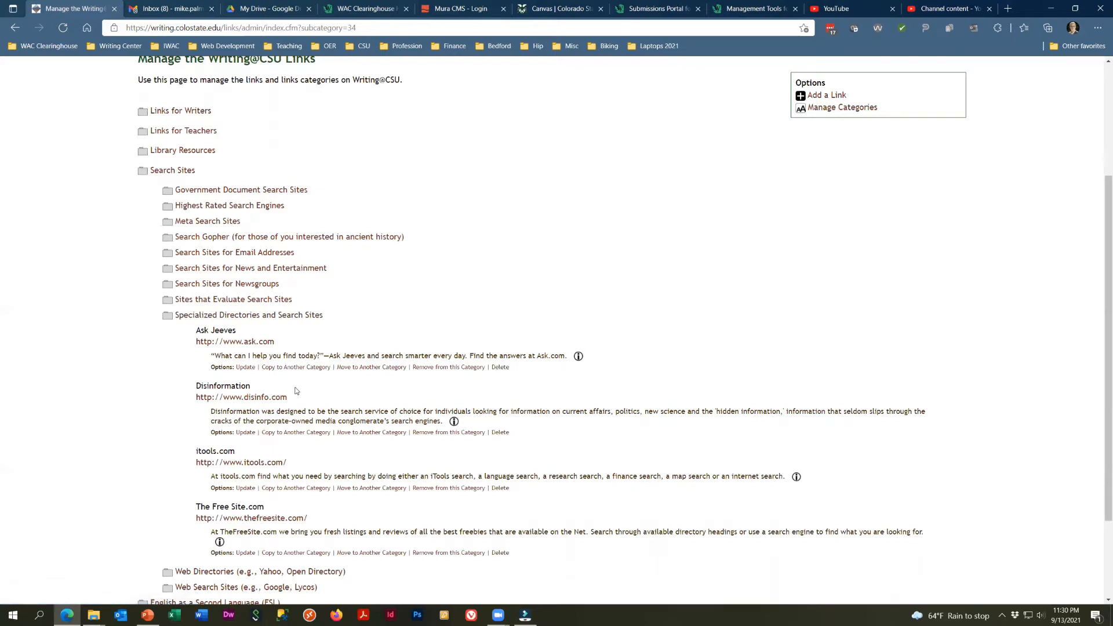
Visit the Ask Jeeves link's website, copy its web address, and return to the link management page.
click(250, 347)
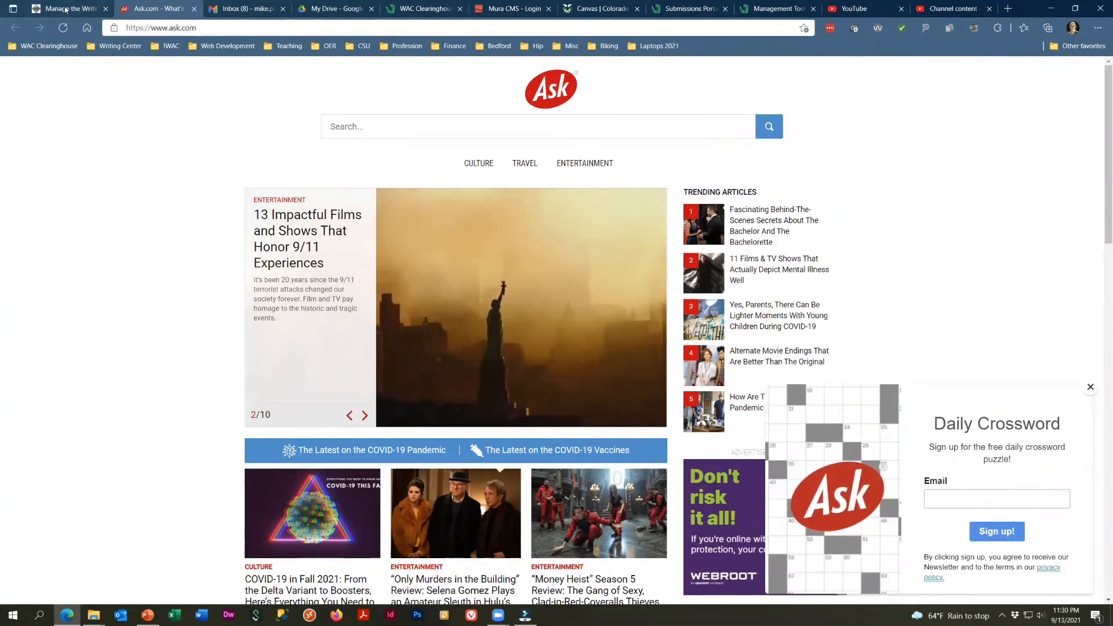
click(68, 8)
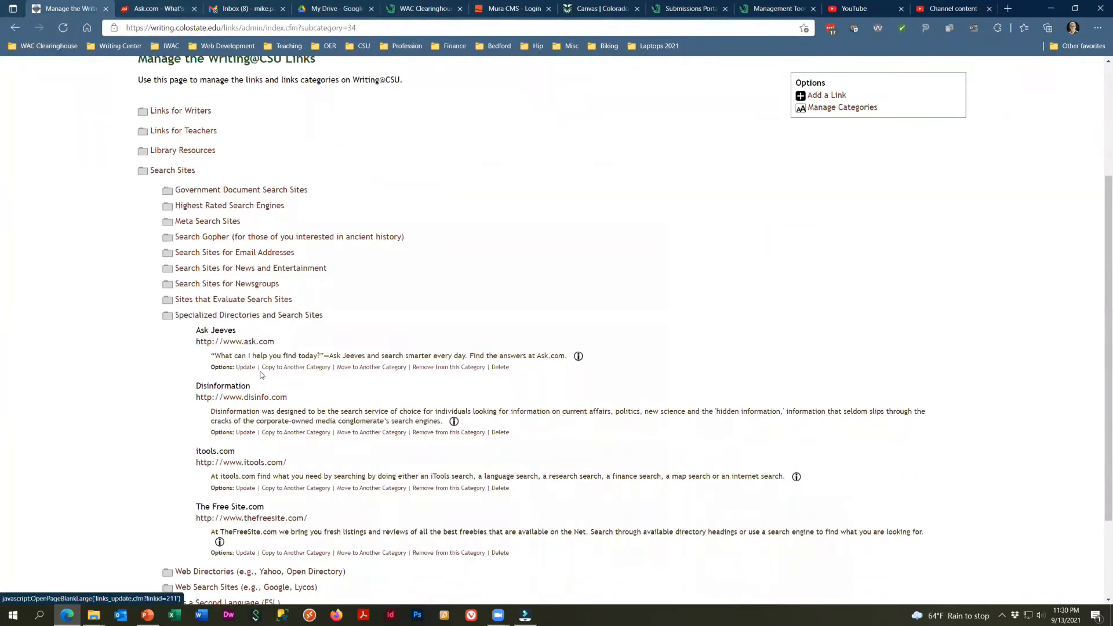
click(154, 11)
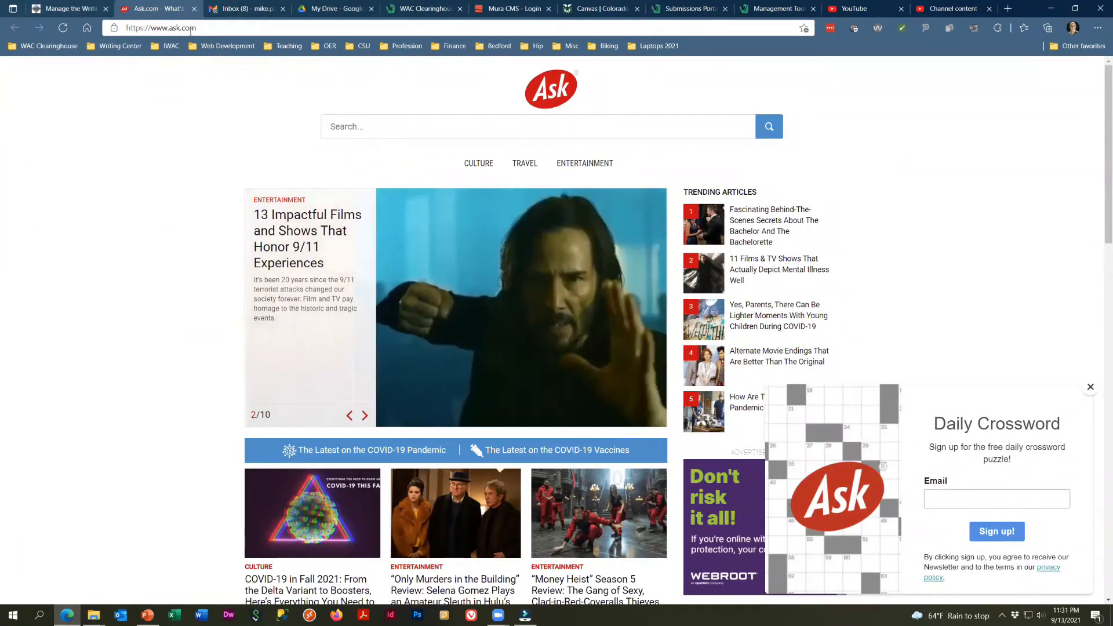
click(137, 29)
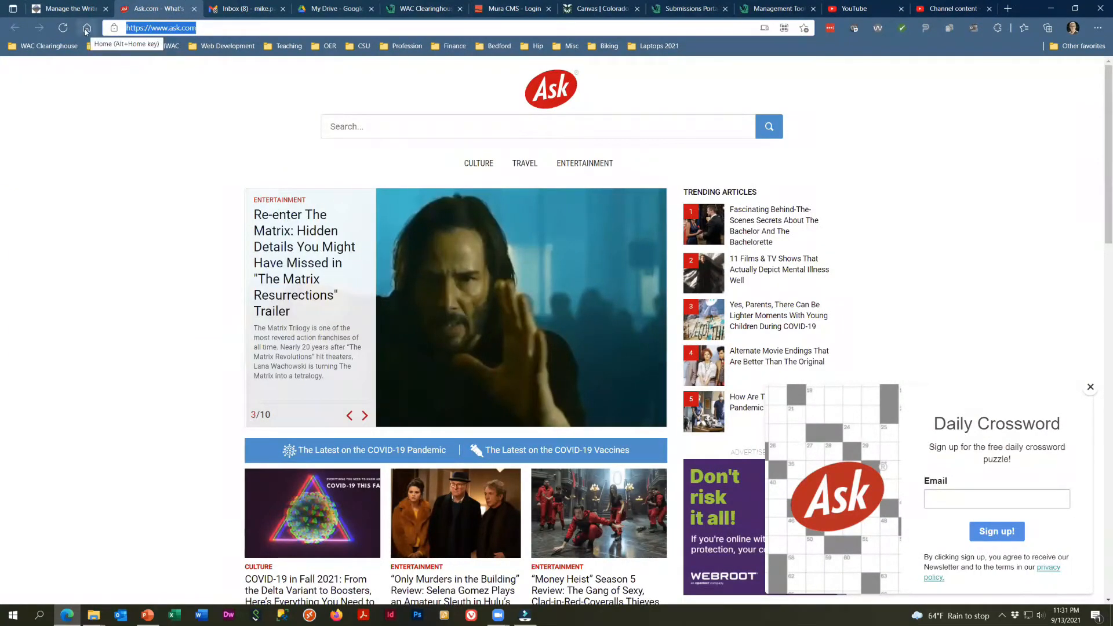
click(62, 10)
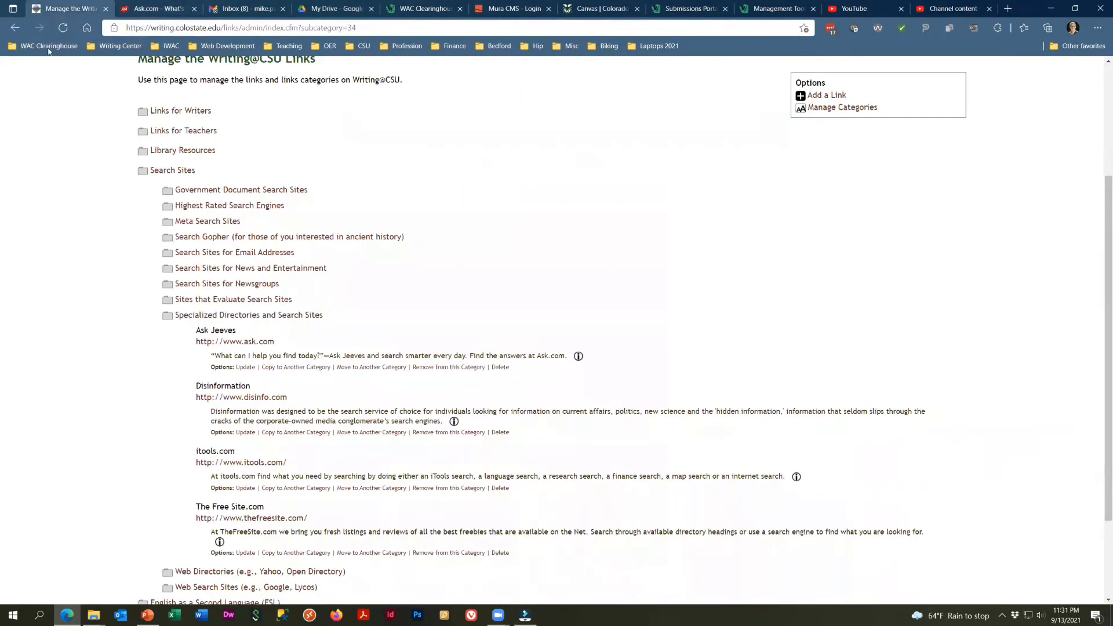
click(244, 372)
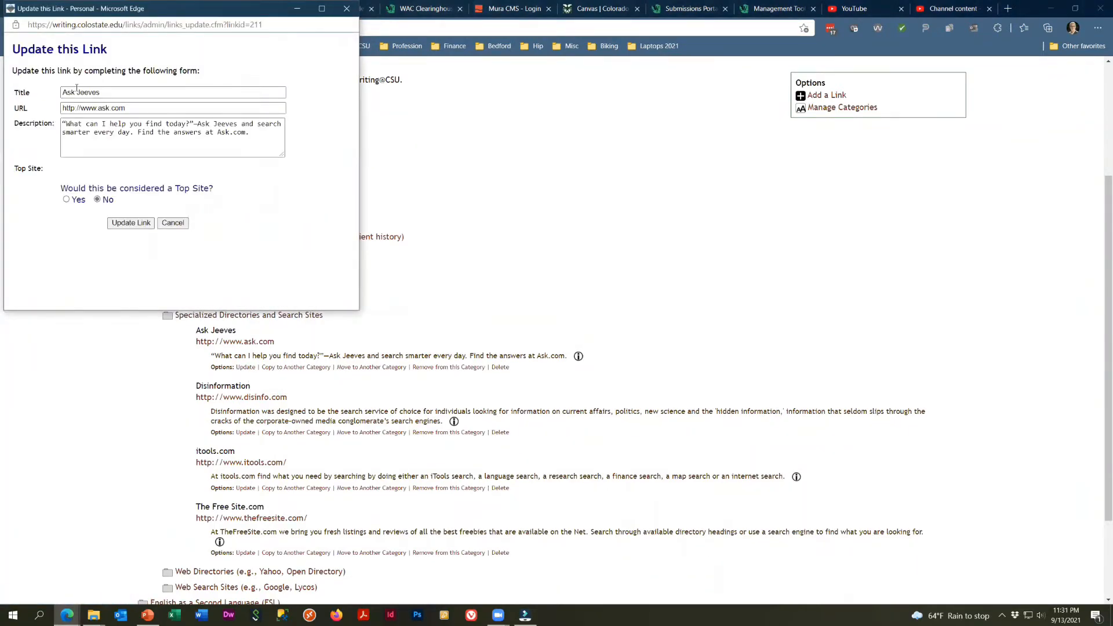
click(146, 94)
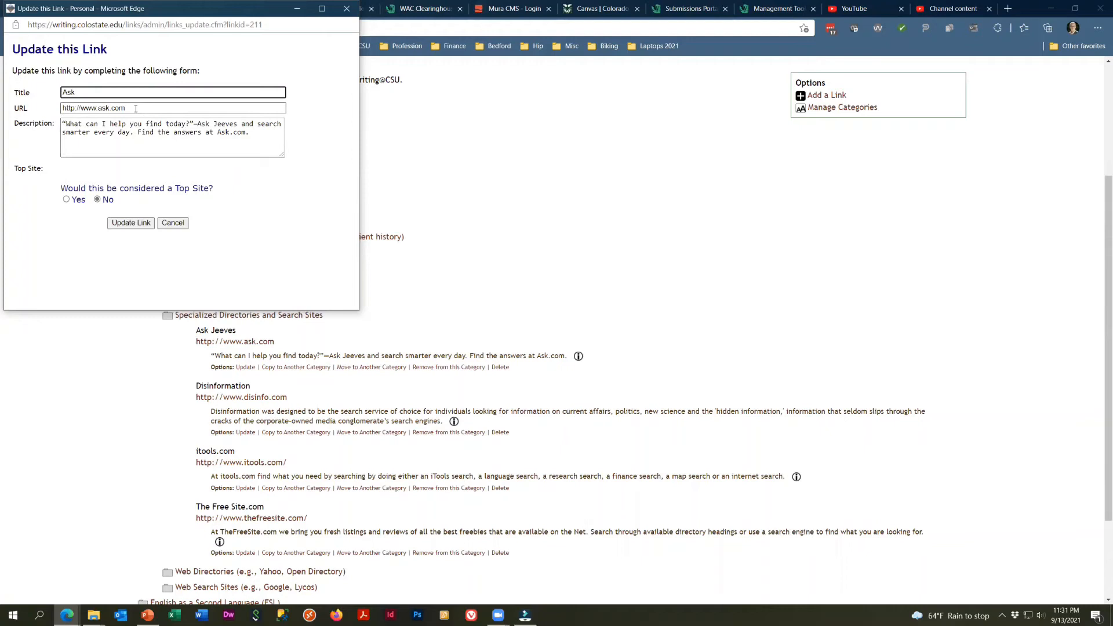
drag(135, 108, 26, 107)
text(https://www.ask.com/)
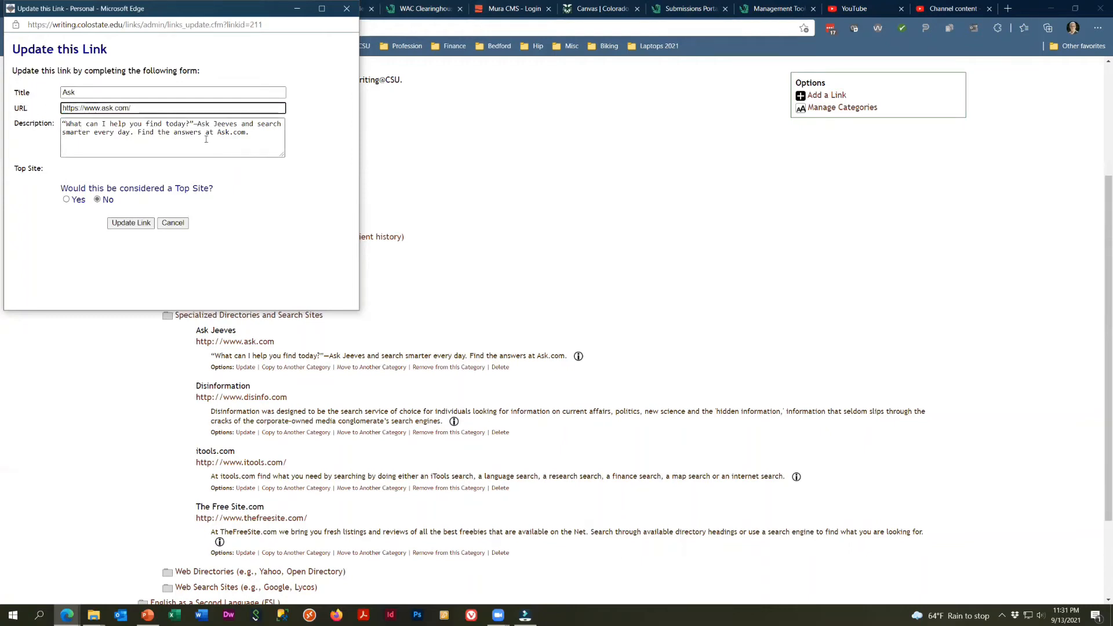
Replace the link's description with "Ask is a general search engine that has declined in popularity over the years." and save the update.
double_click(226, 124)
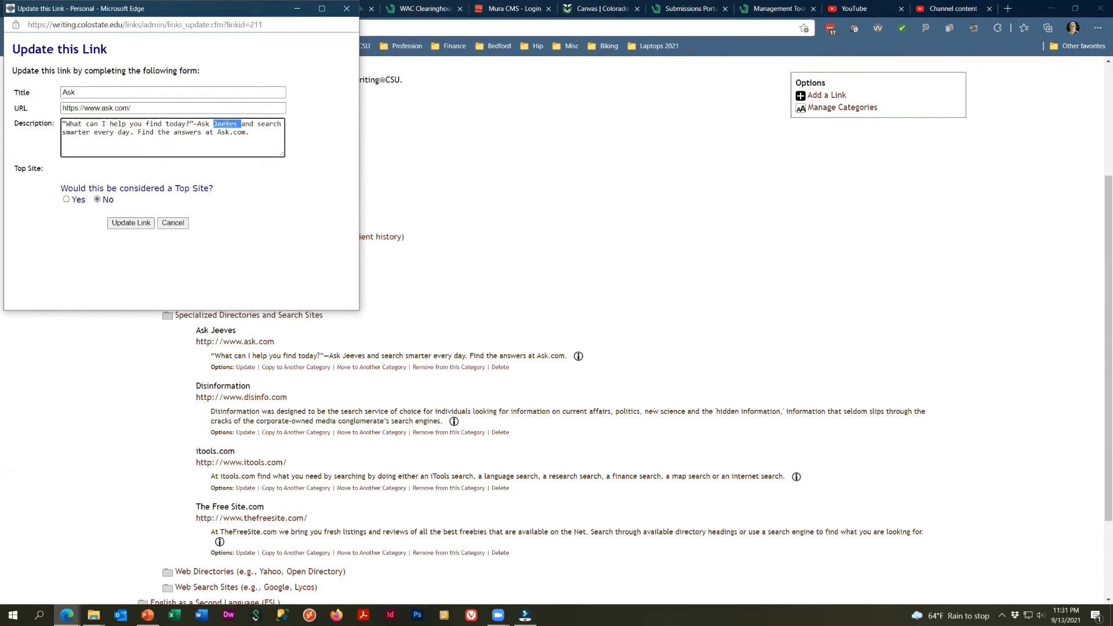
drag(248, 132, 55, 124)
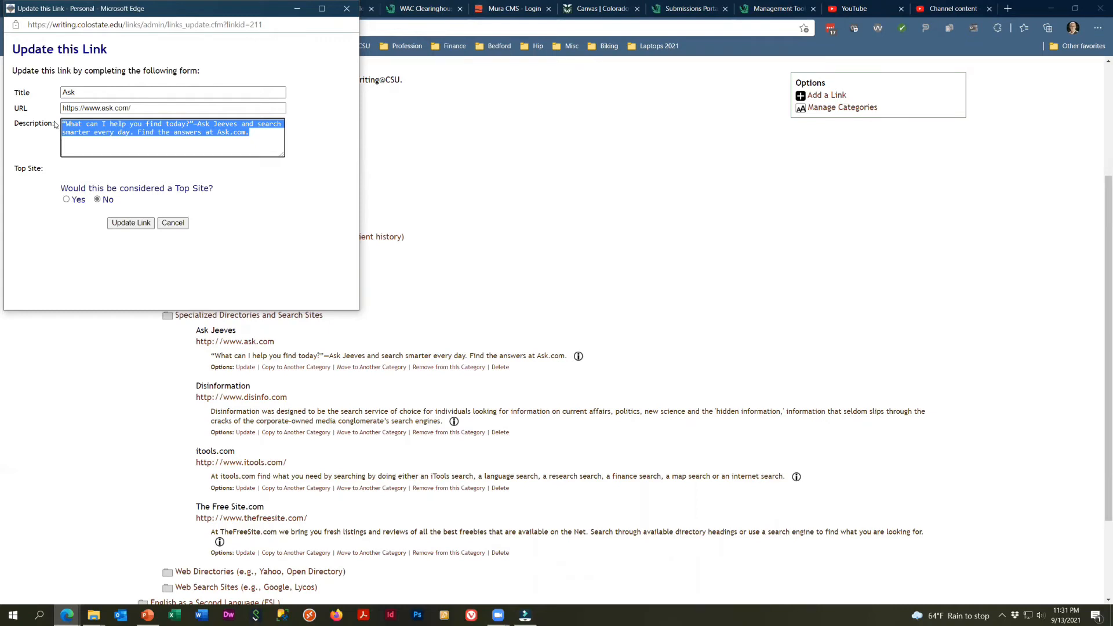
text(Ask is s )
text( general search engine that )
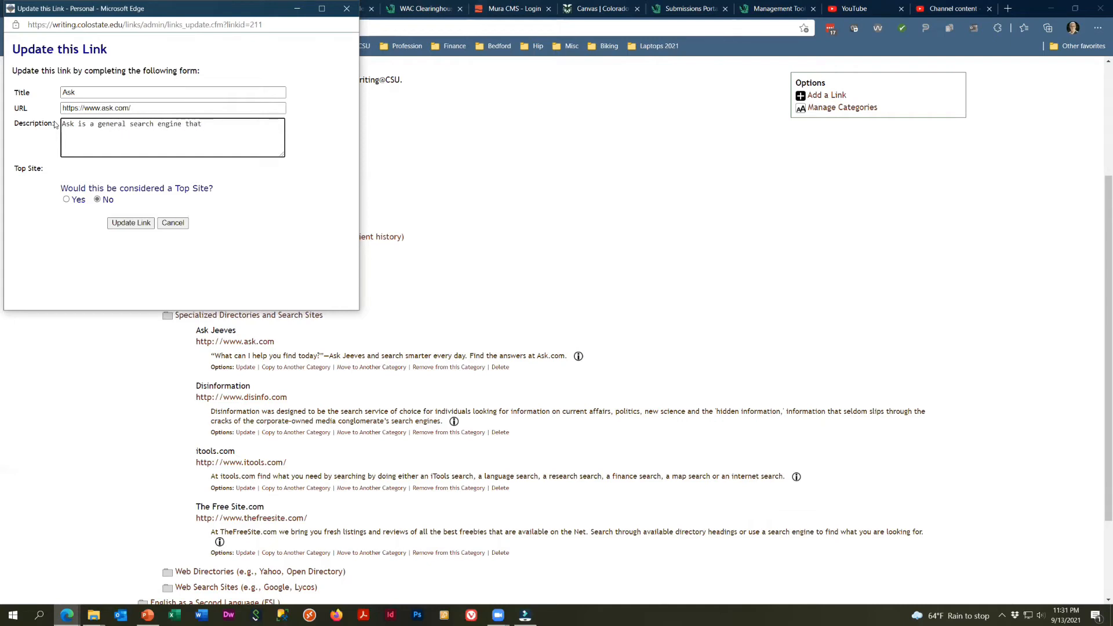
text(has declined in popularity over the years.)
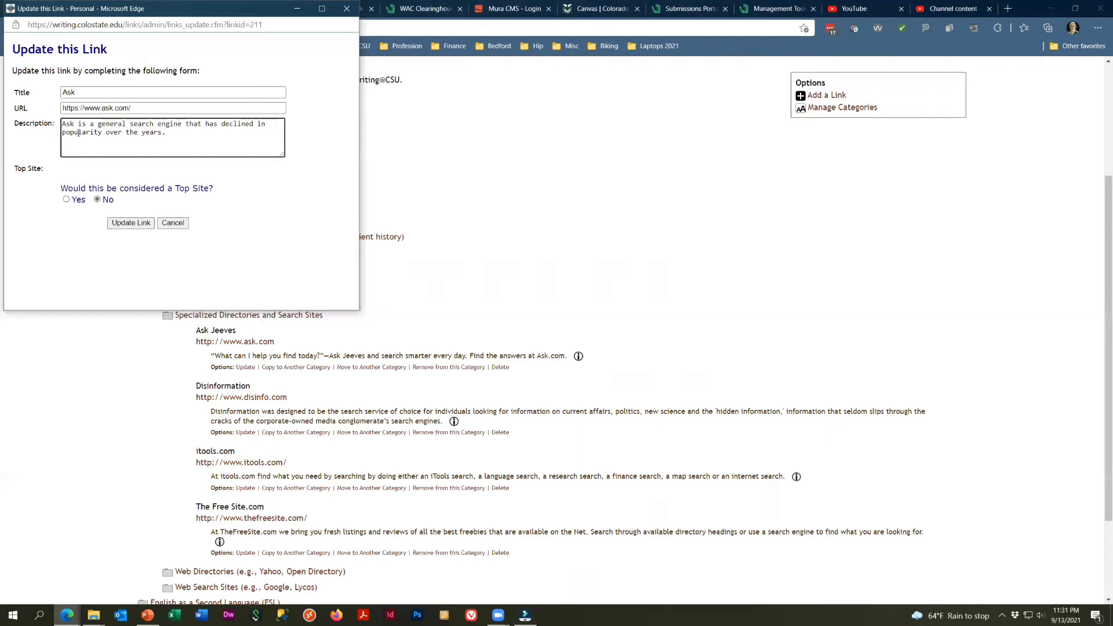
click(128, 223)
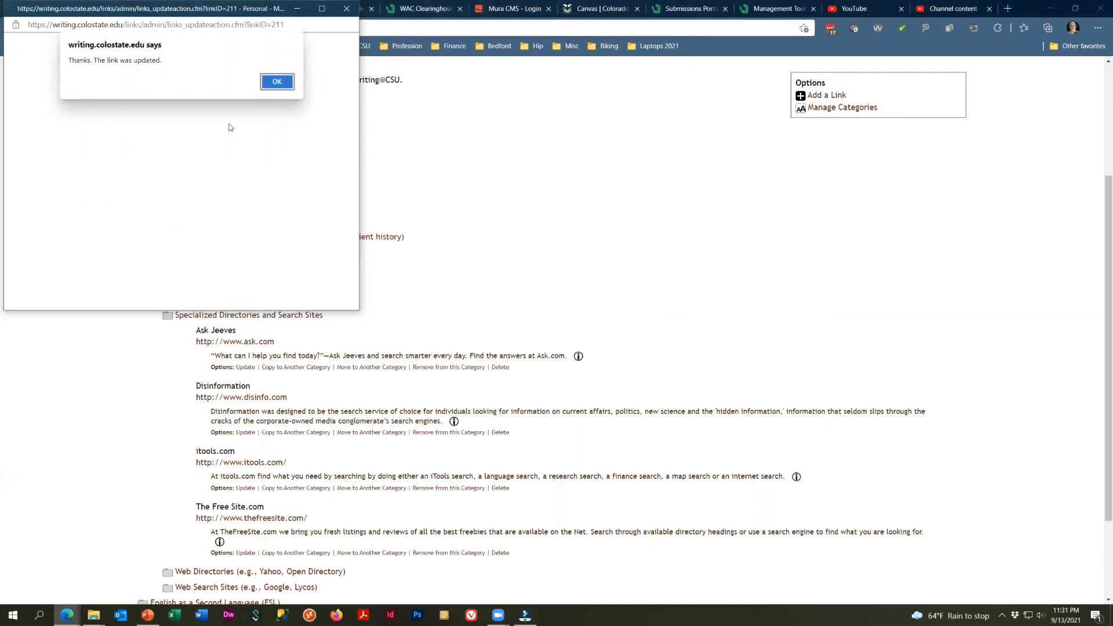
click(277, 81)
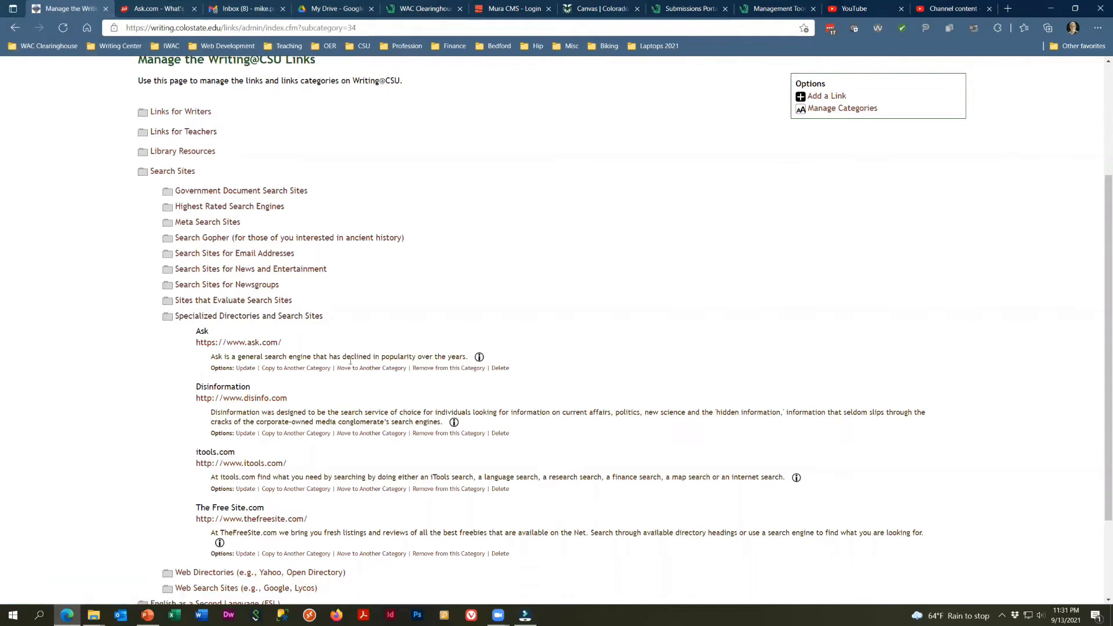
Move the Ask link to the Web Search Sites (e.g., Google, Lycos) category.
click(369, 370)
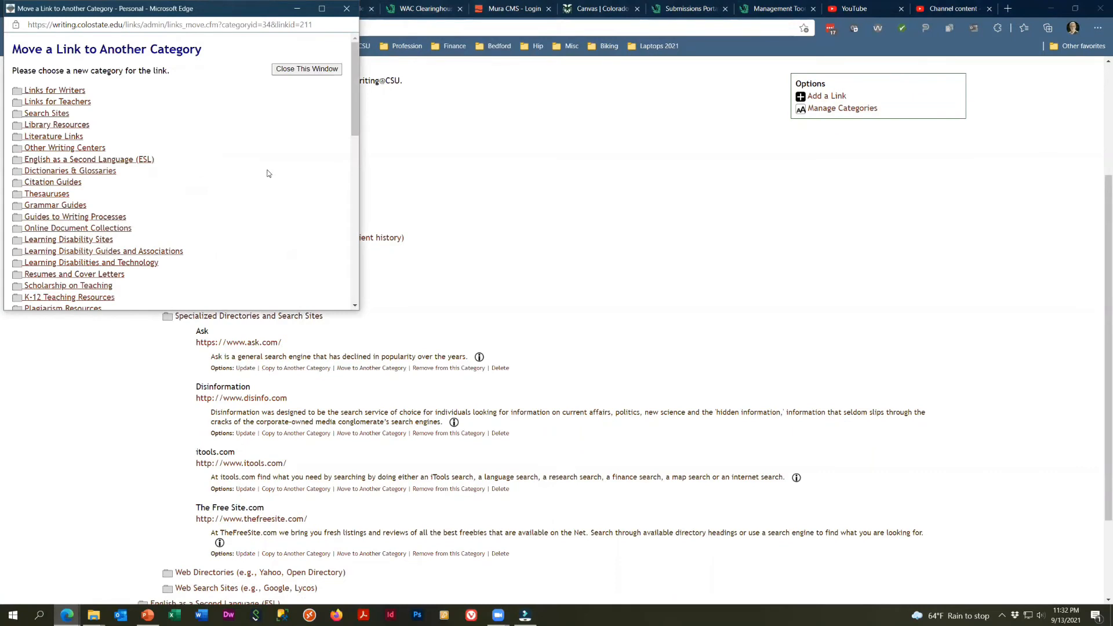
scroll(268, 174, down, 5)
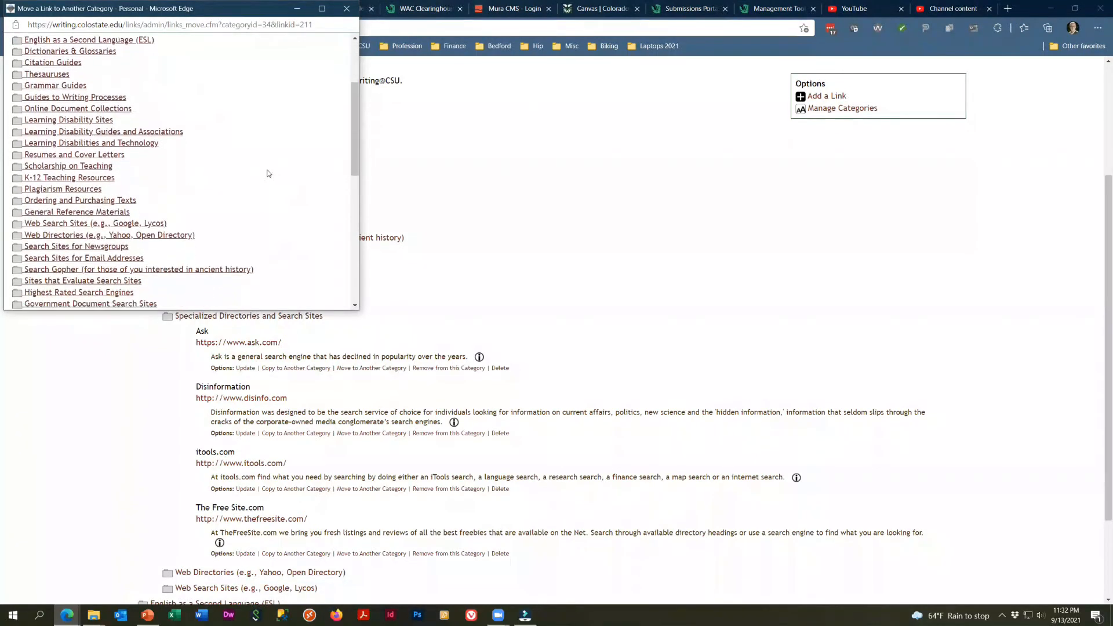
scroll(268, 173, down, 1)
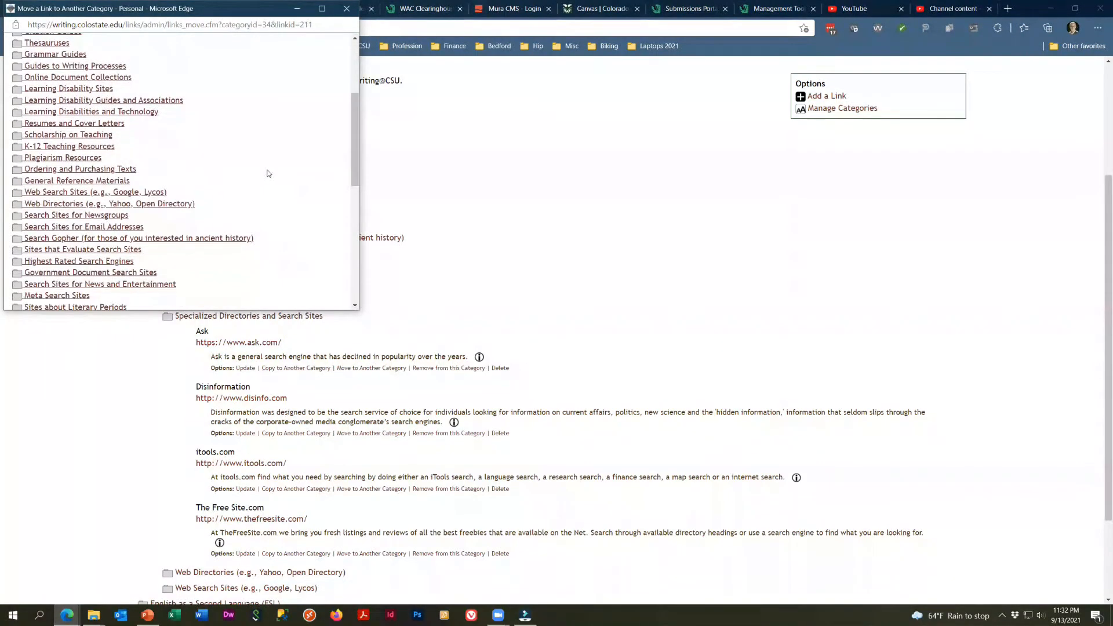
click(67, 193)
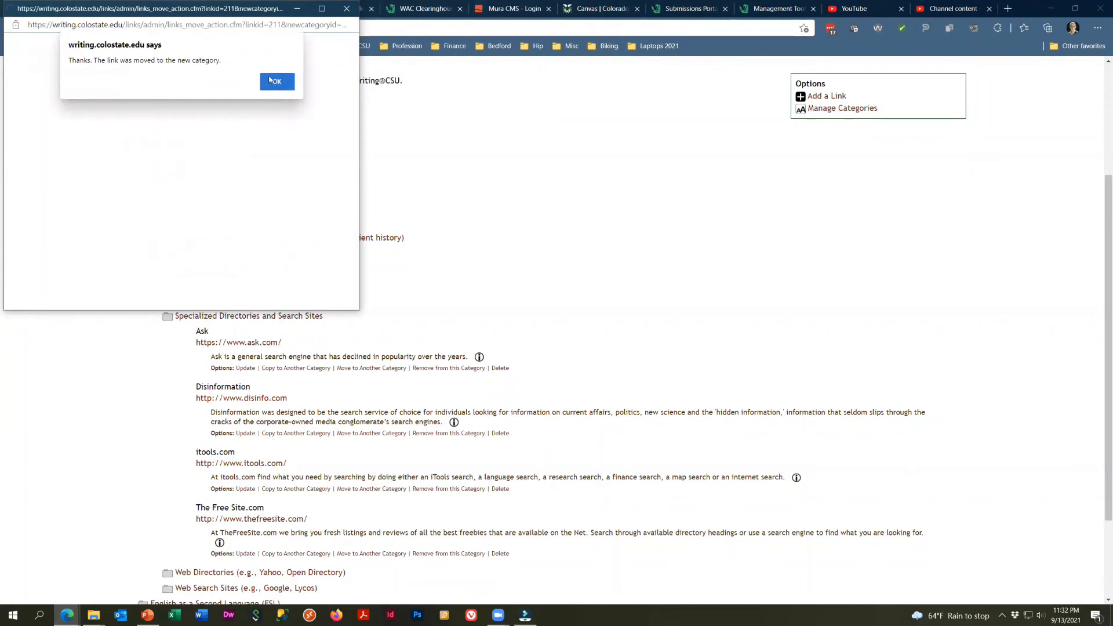
click(277, 82)
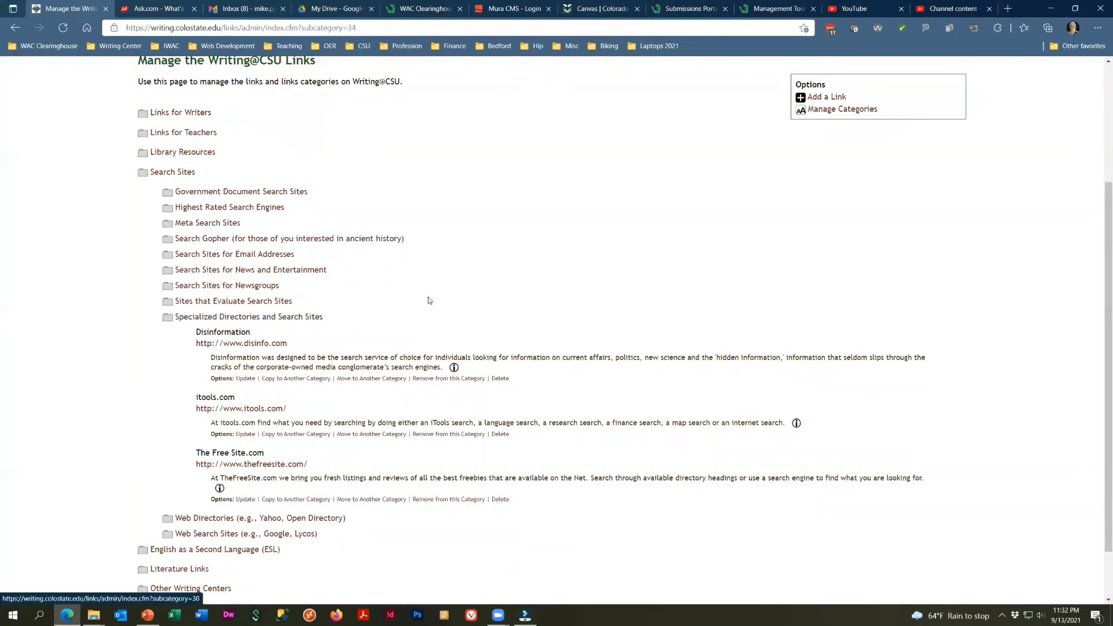
Open the Web Search Sites category and check the Top Site option in the Ask link's details without saving changes.
scroll(422, 305, down, 2)
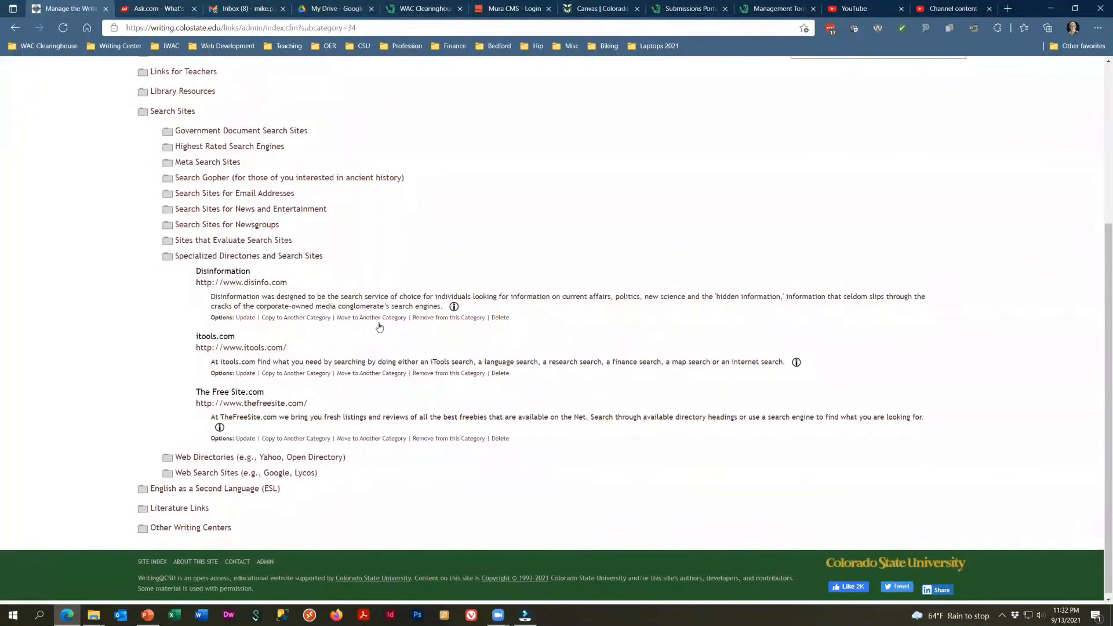
click(235, 475)
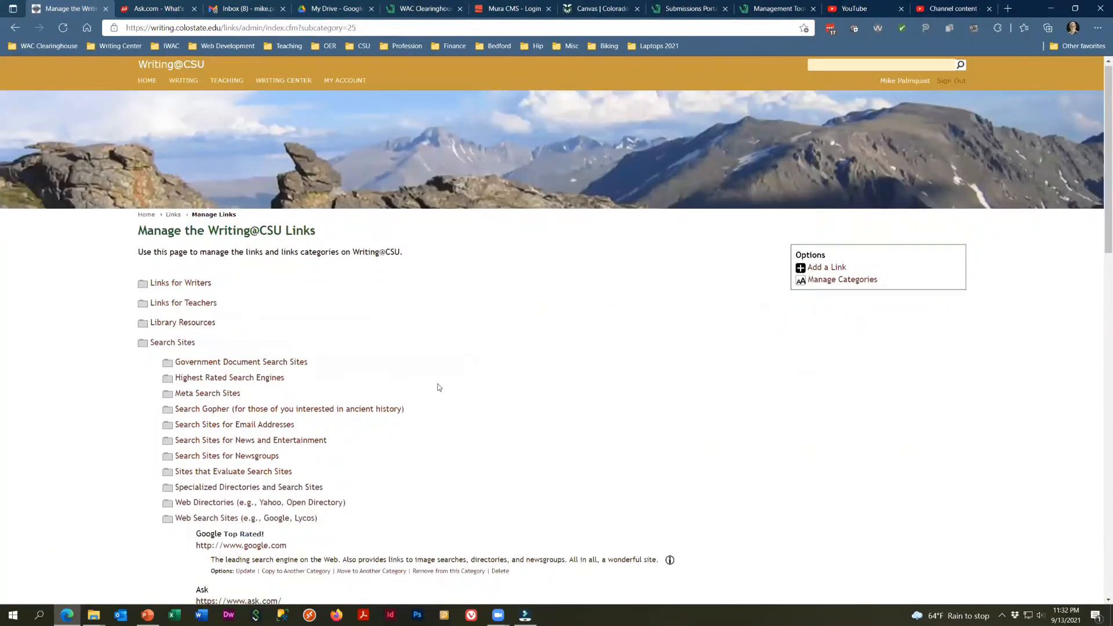
scroll(439, 387, down, 3)
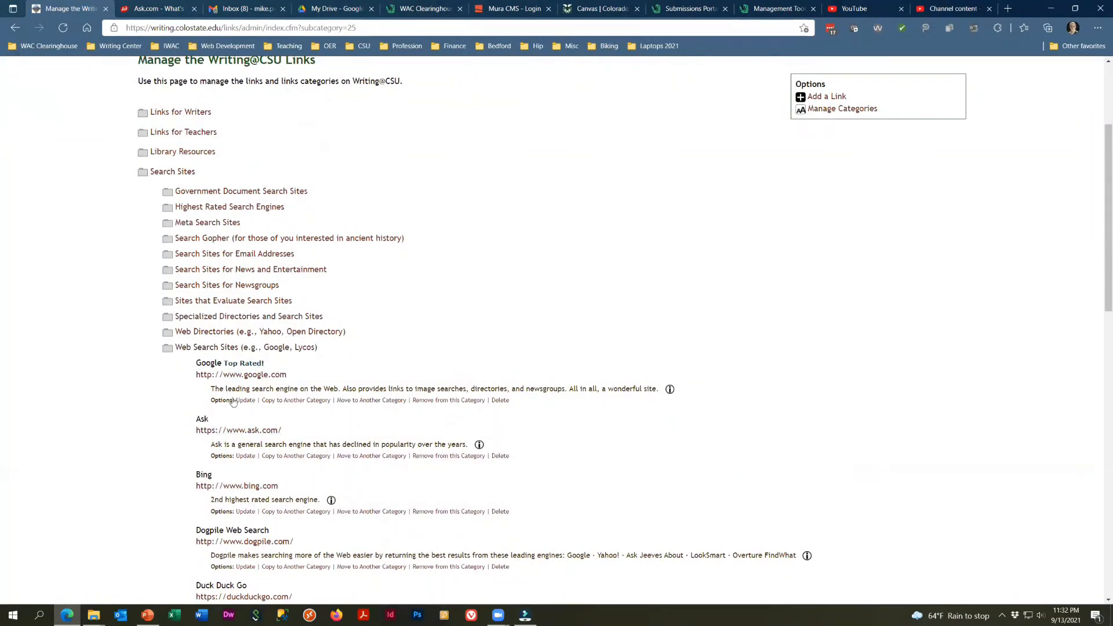
click(245, 456)
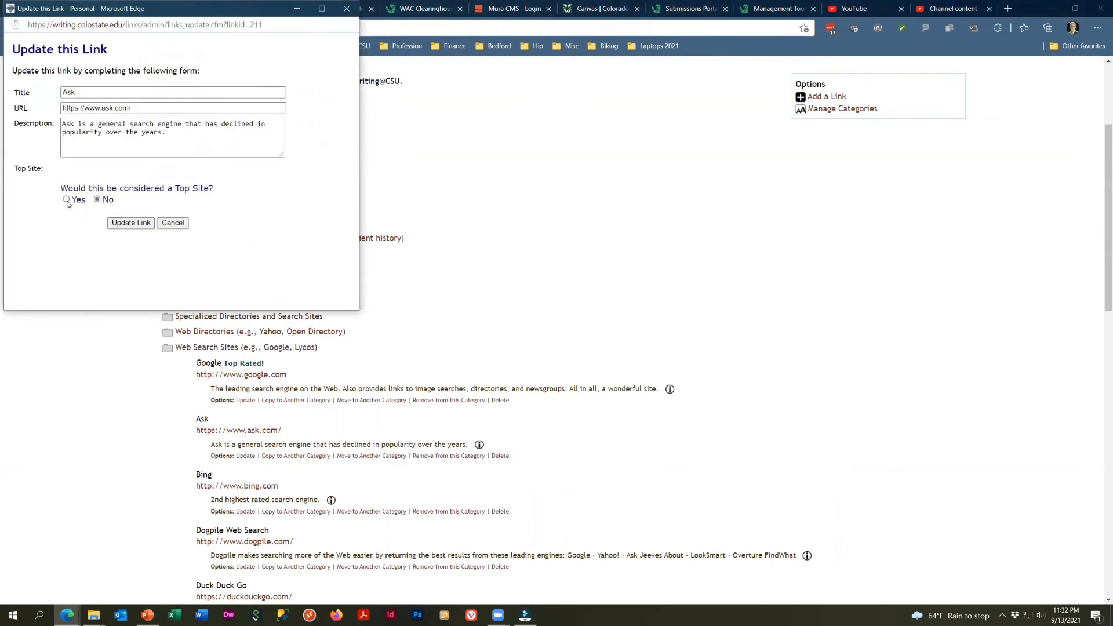
click(174, 223)
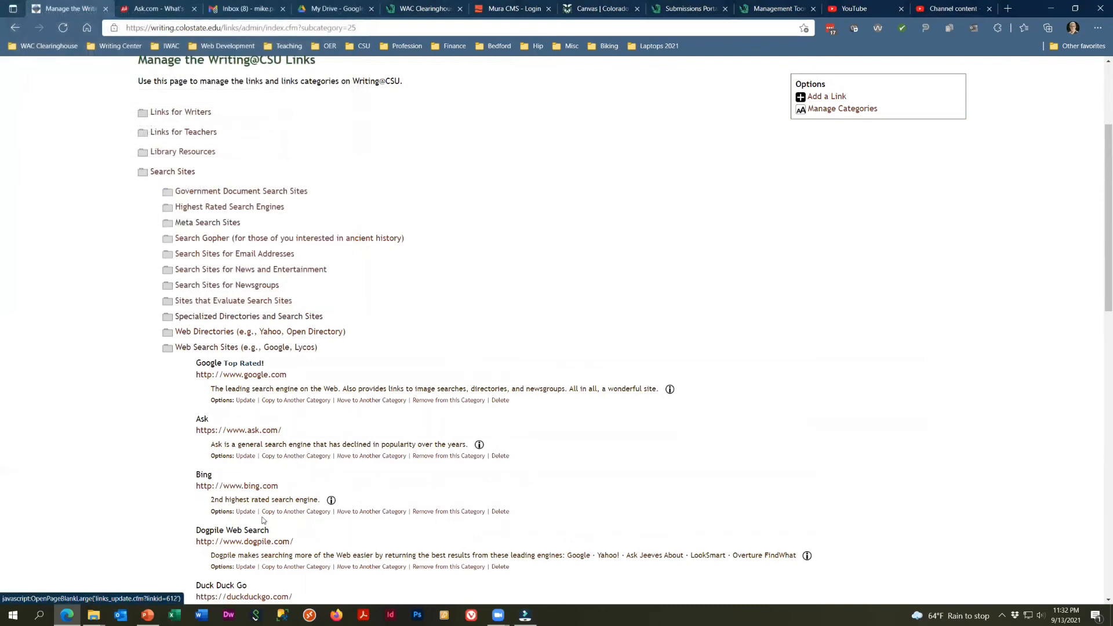
scroll(365, 488, down, 1)
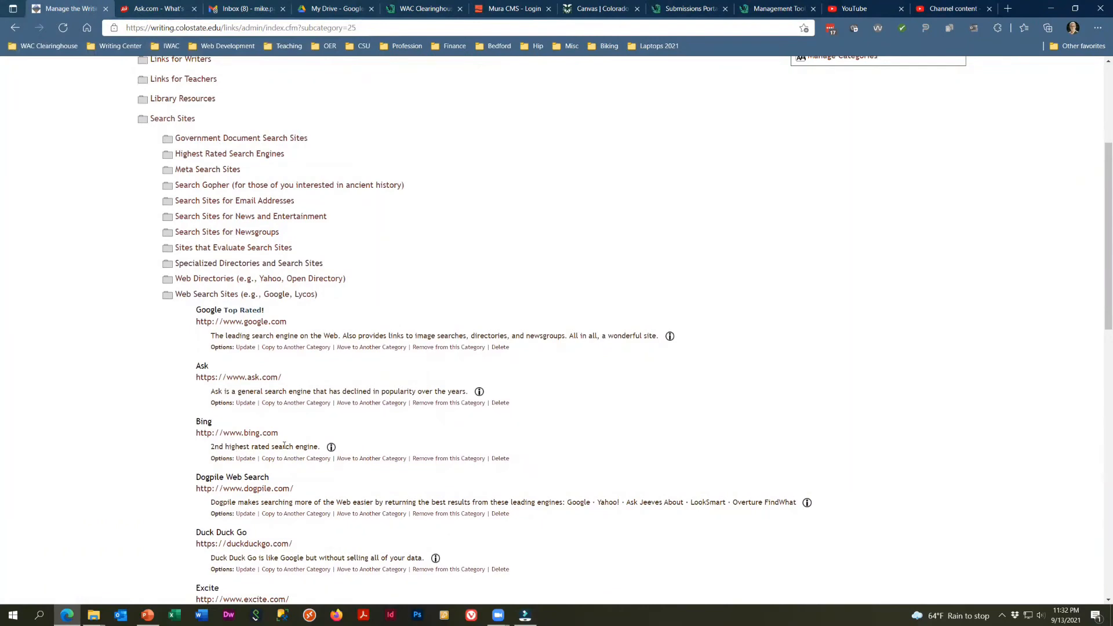
click(210, 433)
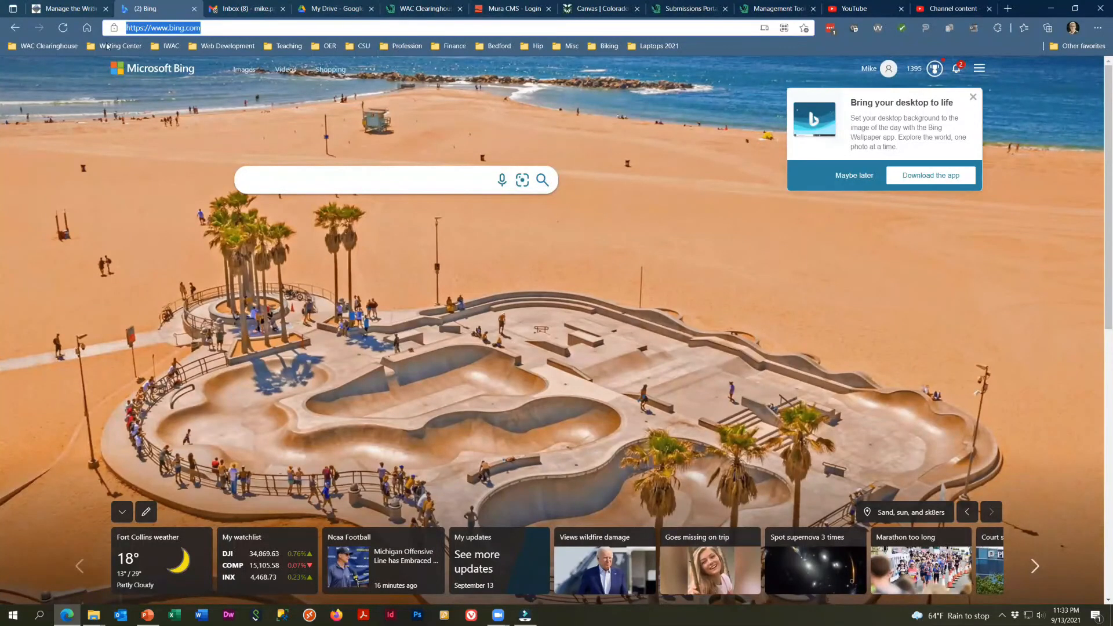
click(76, 10)
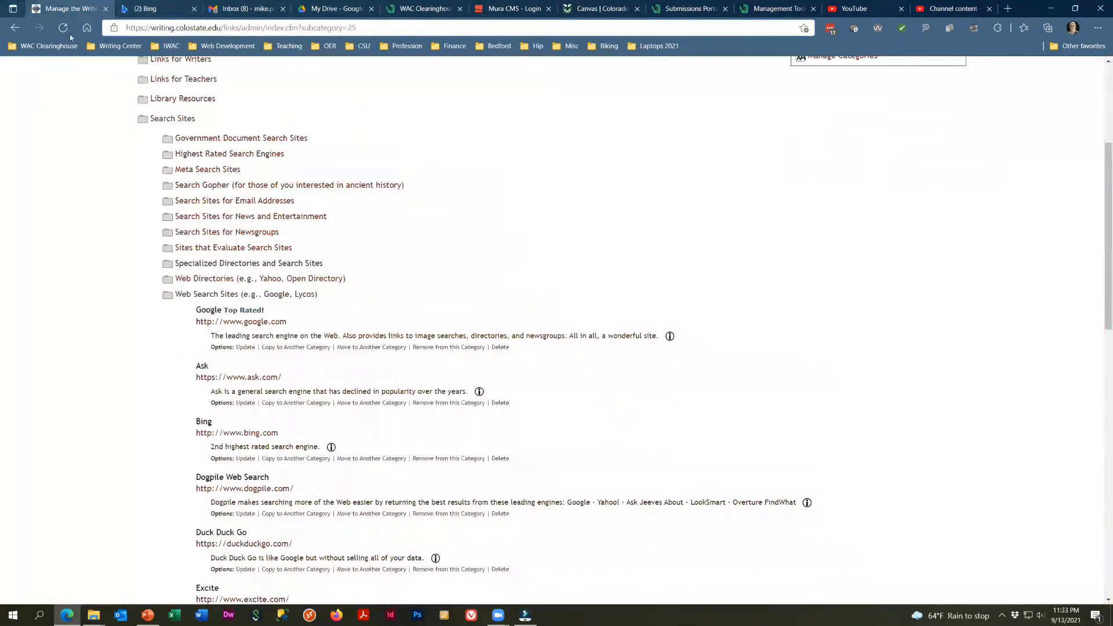
click(245, 458)
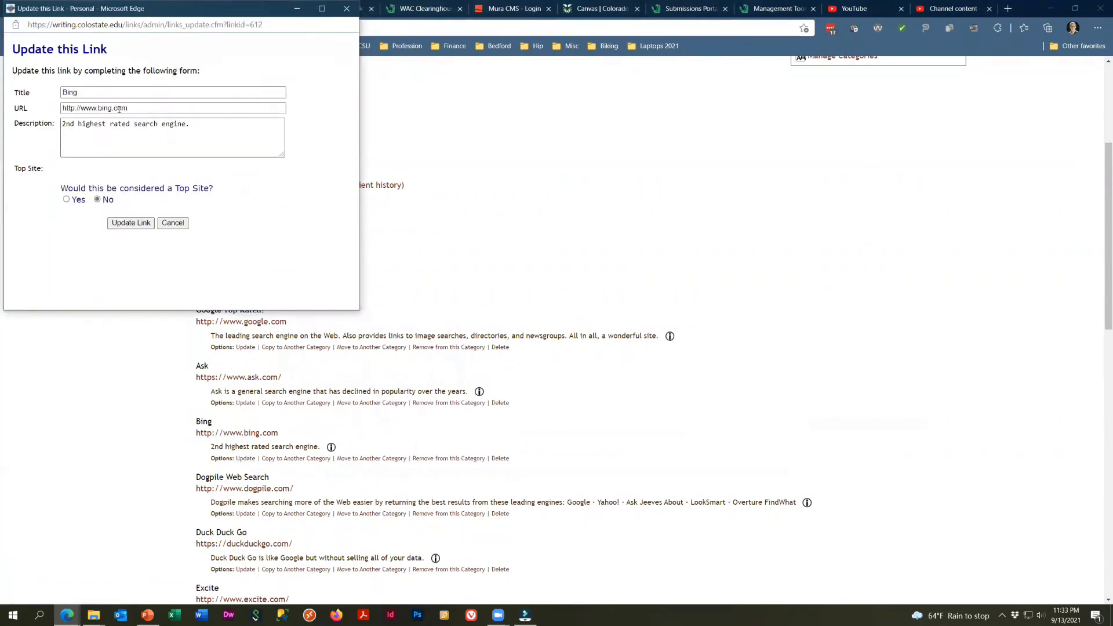
drag(139, 108, 18, 106)
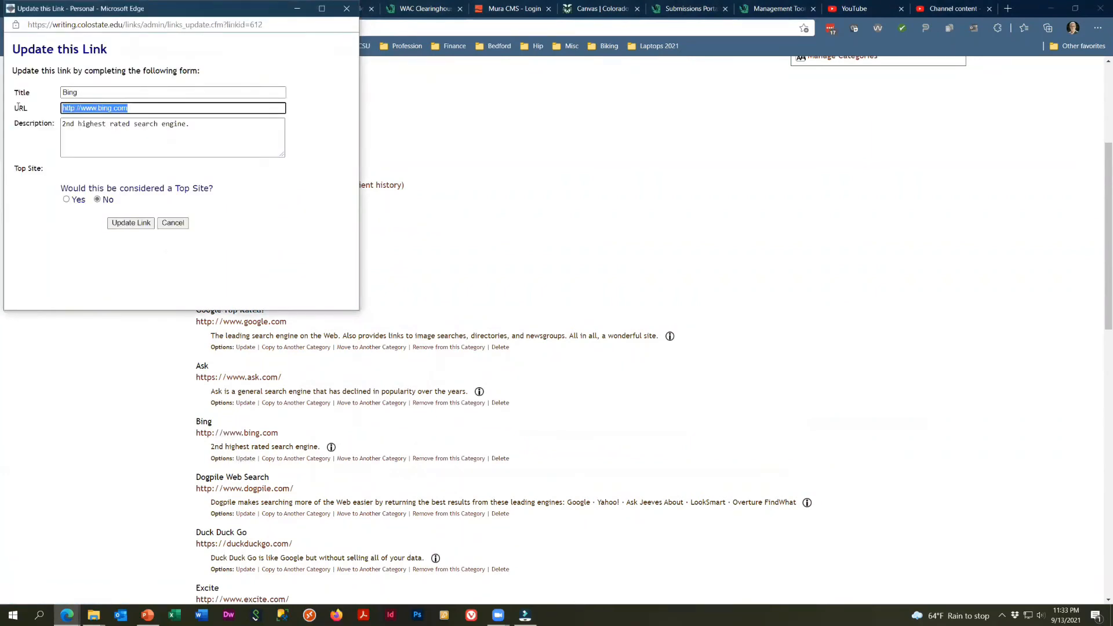
text(https://www.bing.com/)
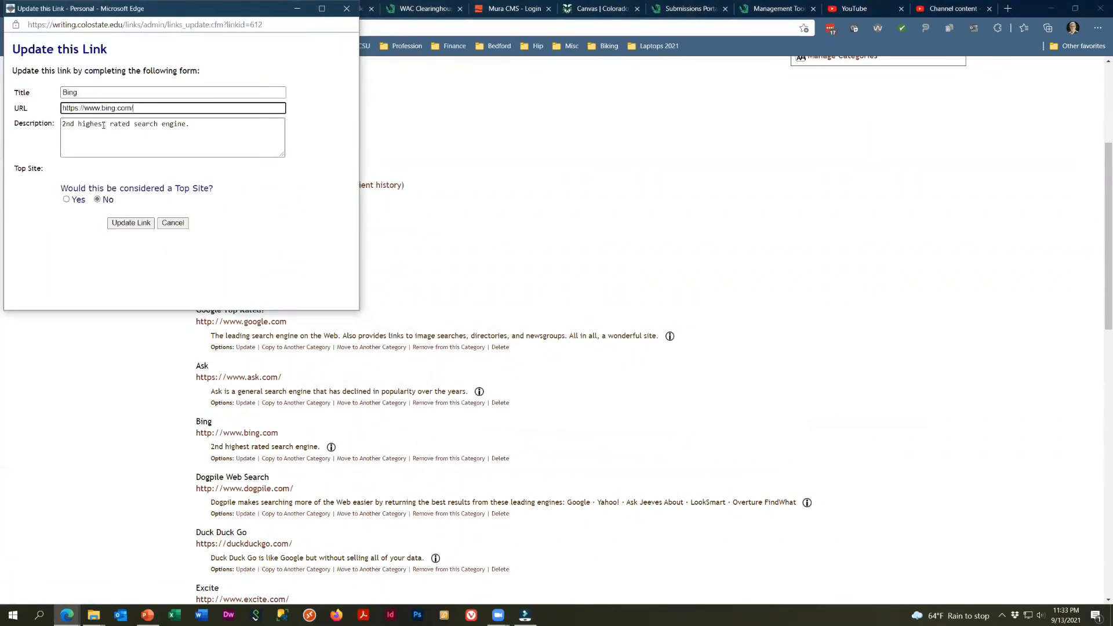
Change the Bing link's description to "A highly rated search engine from Microsoft.".
drag(104, 125, 27, 126)
text(a highl)
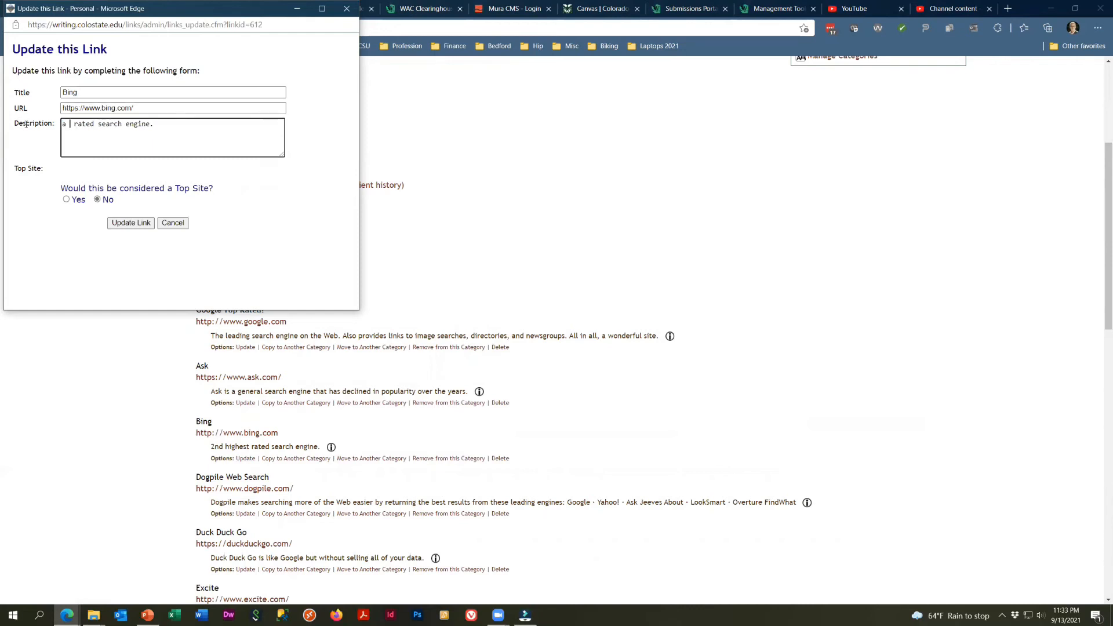
key(BackSpace)
key(BackSpace)
key(BackSpace)
key(BackSpace)
key(BackSpace)
key(BackSpace)
key(BackSpace)
text(A highly)
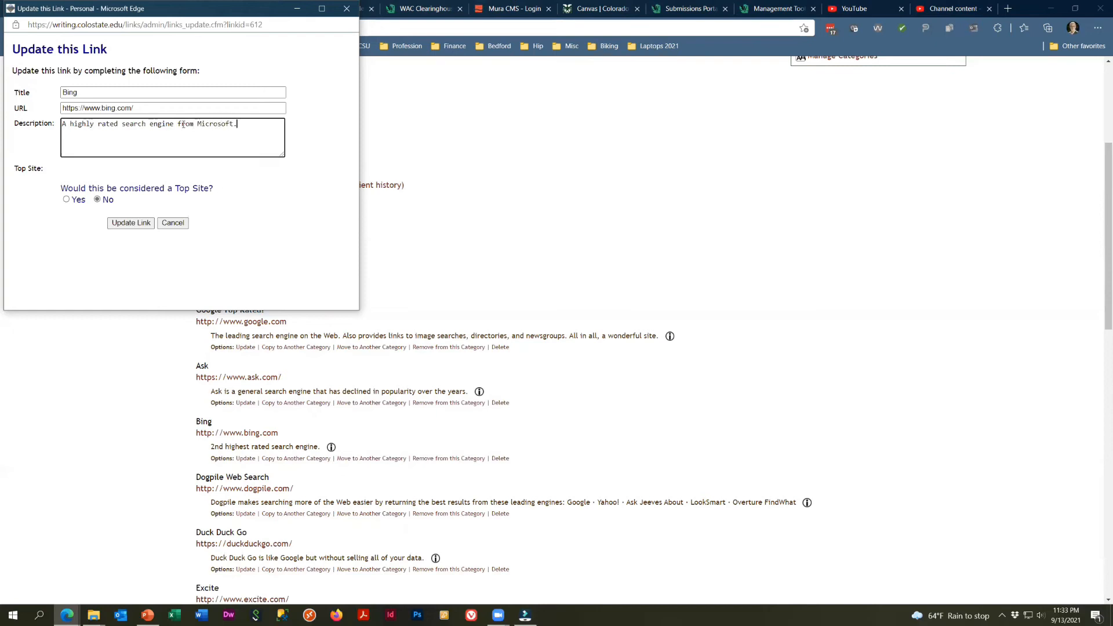
Mark Bing as a Top Site and save the link update.
click(66, 200)
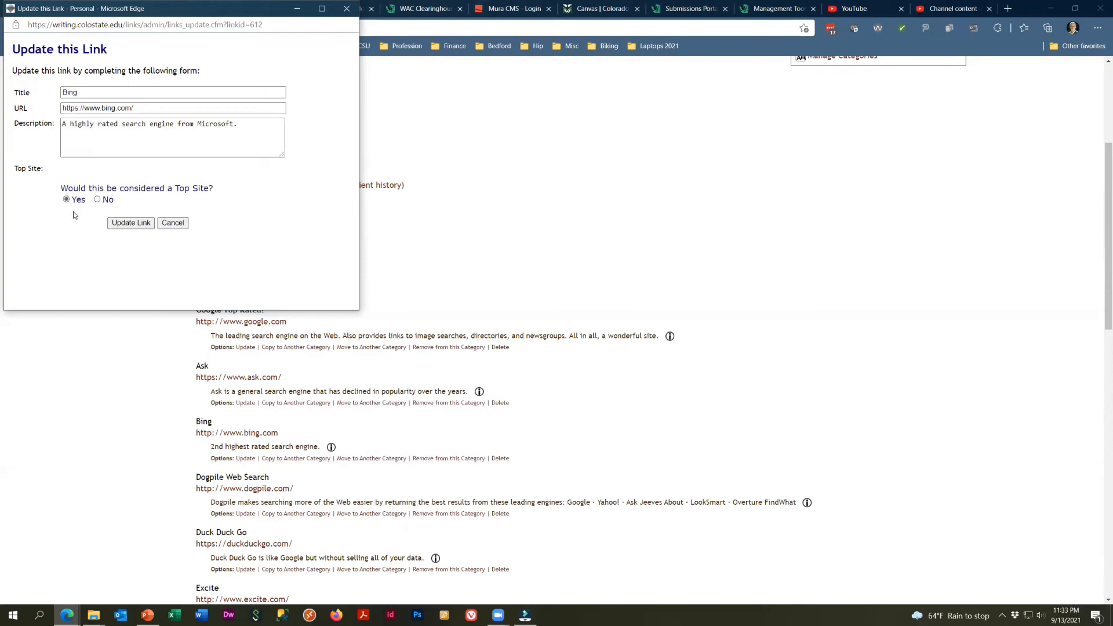
click(127, 224)
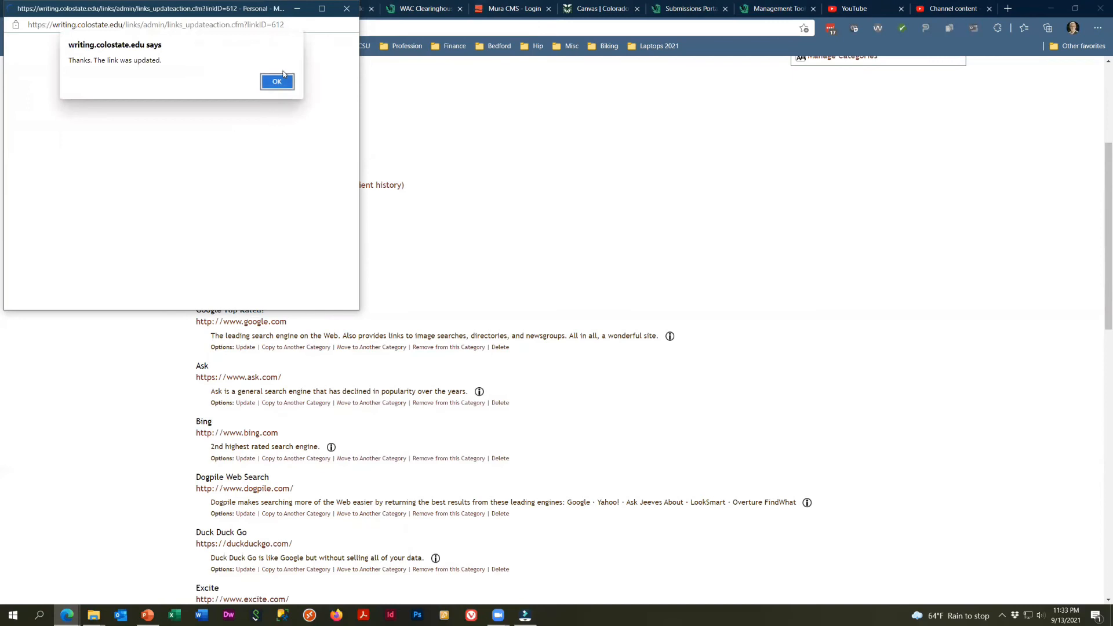
click(280, 81)
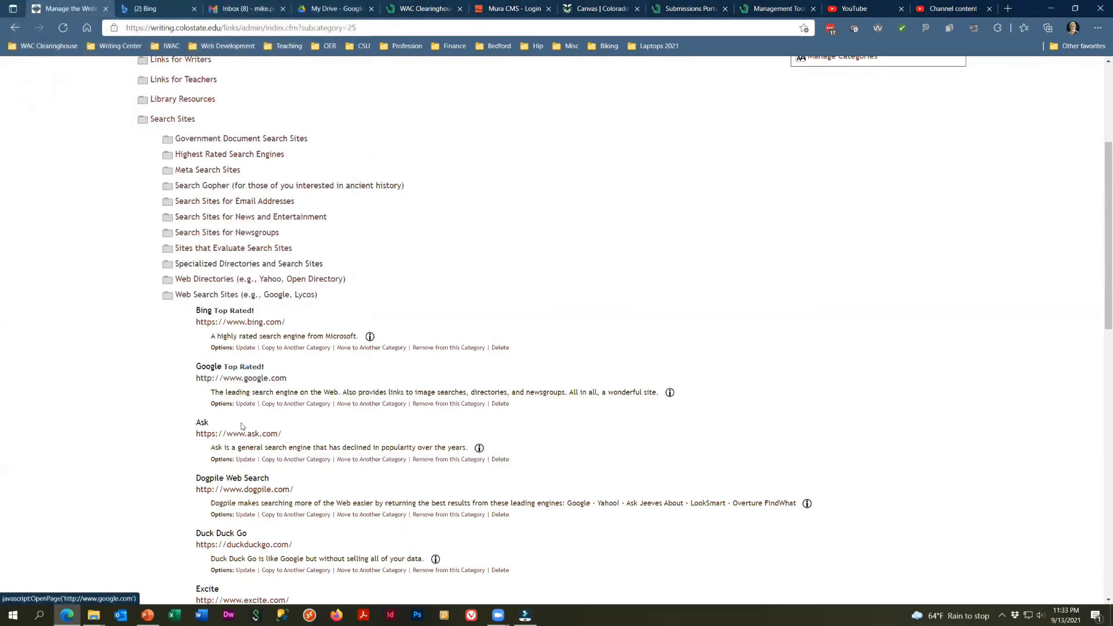
Bring up the delete confirmation for the FindWhat link and cancel it without deleting the entry.
scroll(231, 446, down, 3)
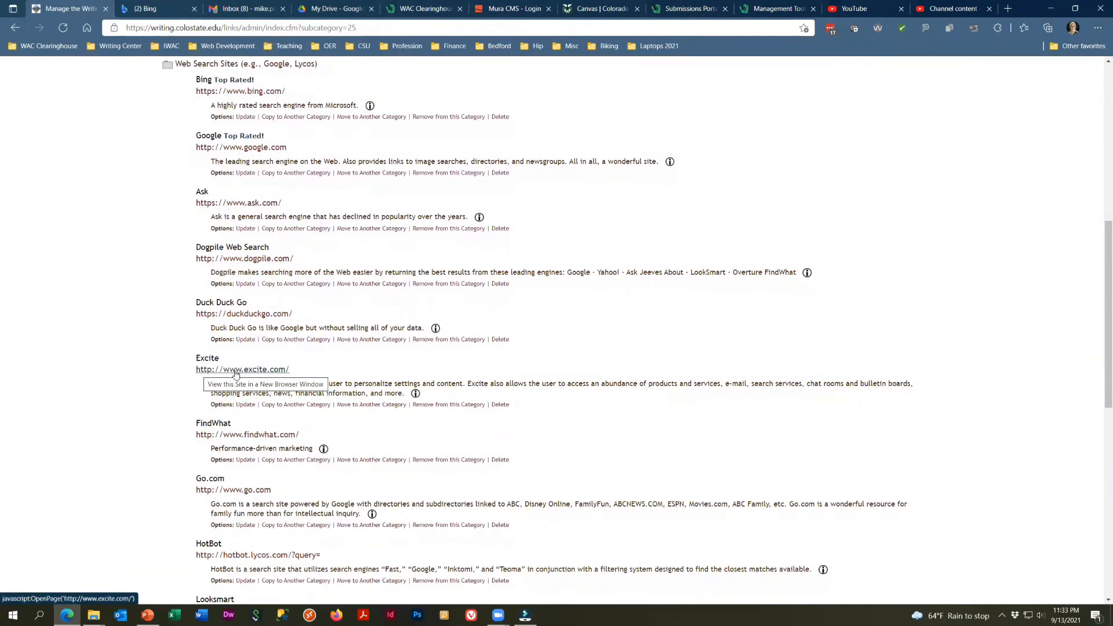
click(499, 460)
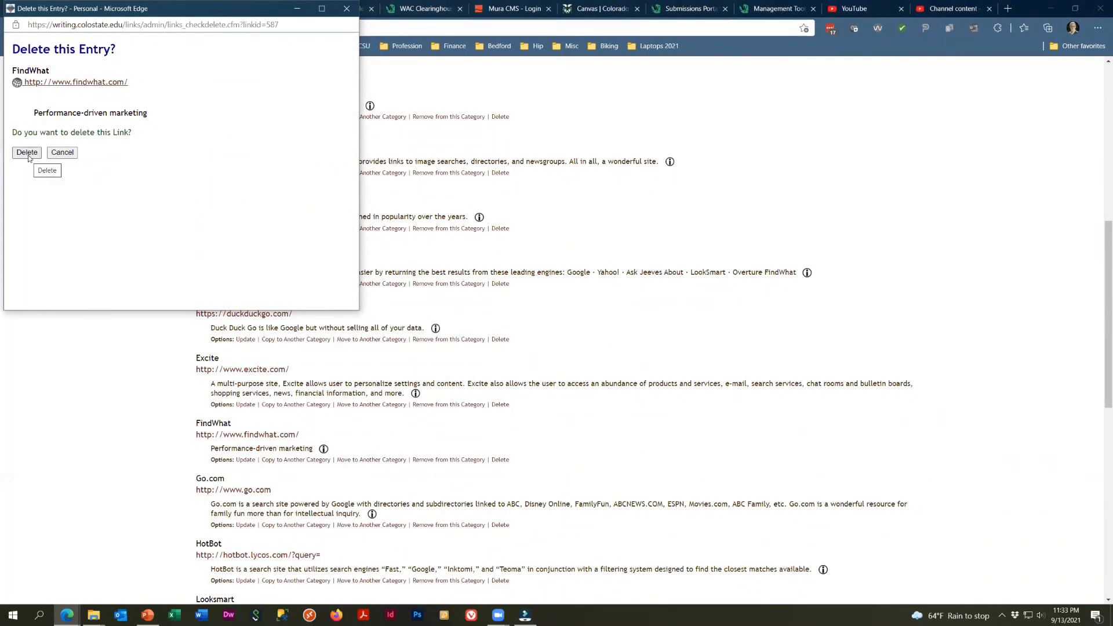
click(62, 153)
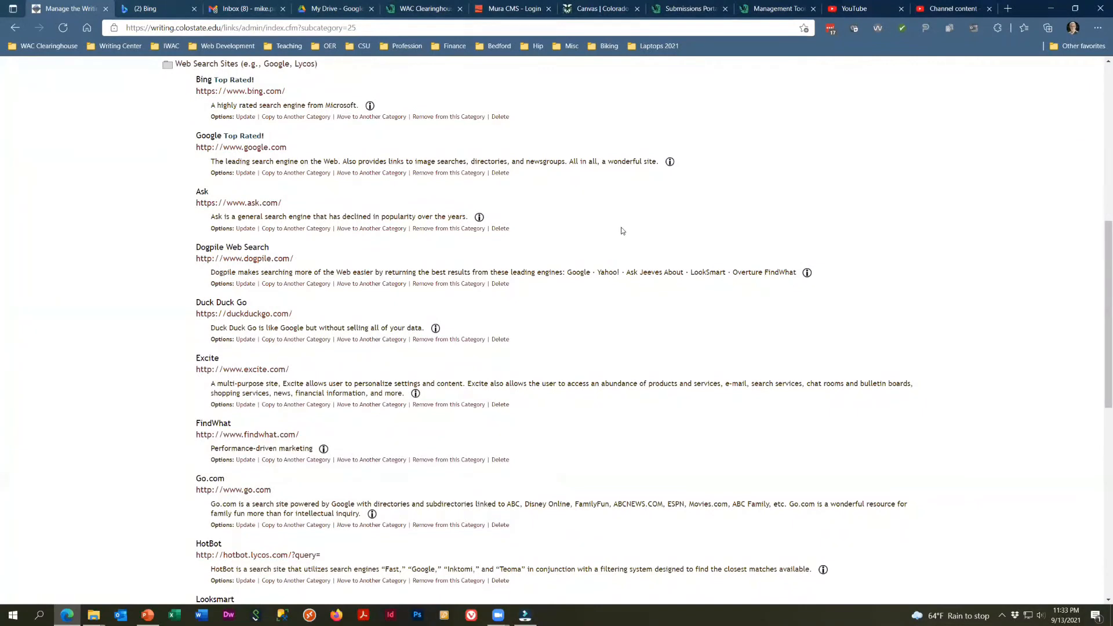
Try out the form for adding a link, choosing the Fiction Writing category, and cancel without adding anything.
scroll(628, 350, up, 8)
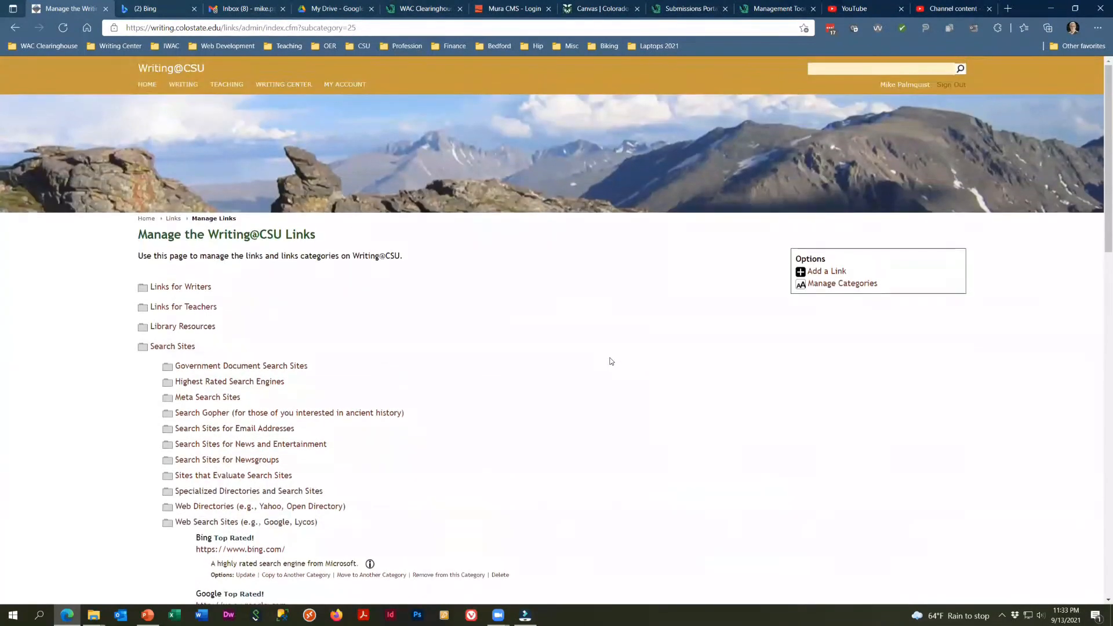
click(818, 274)
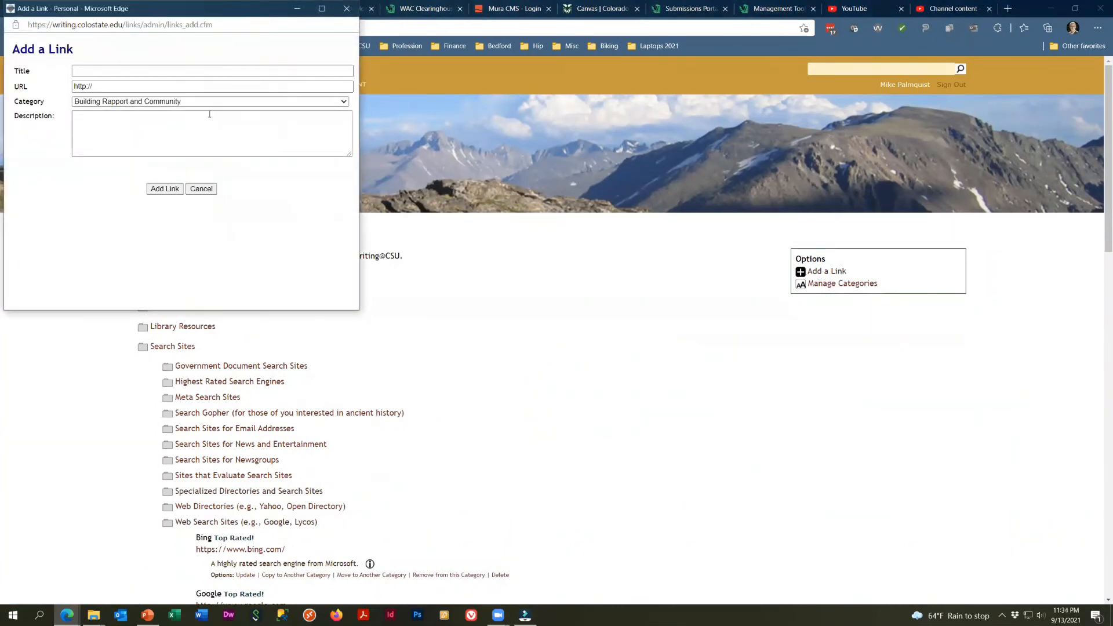
click(85, 70)
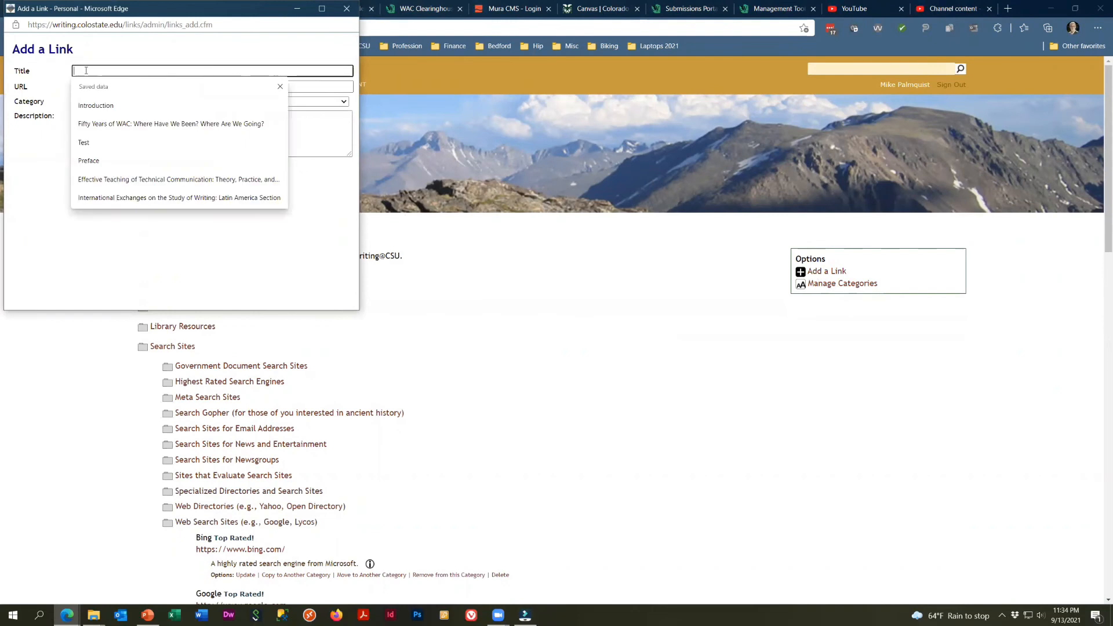
click(39, 155)
click(102, 85)
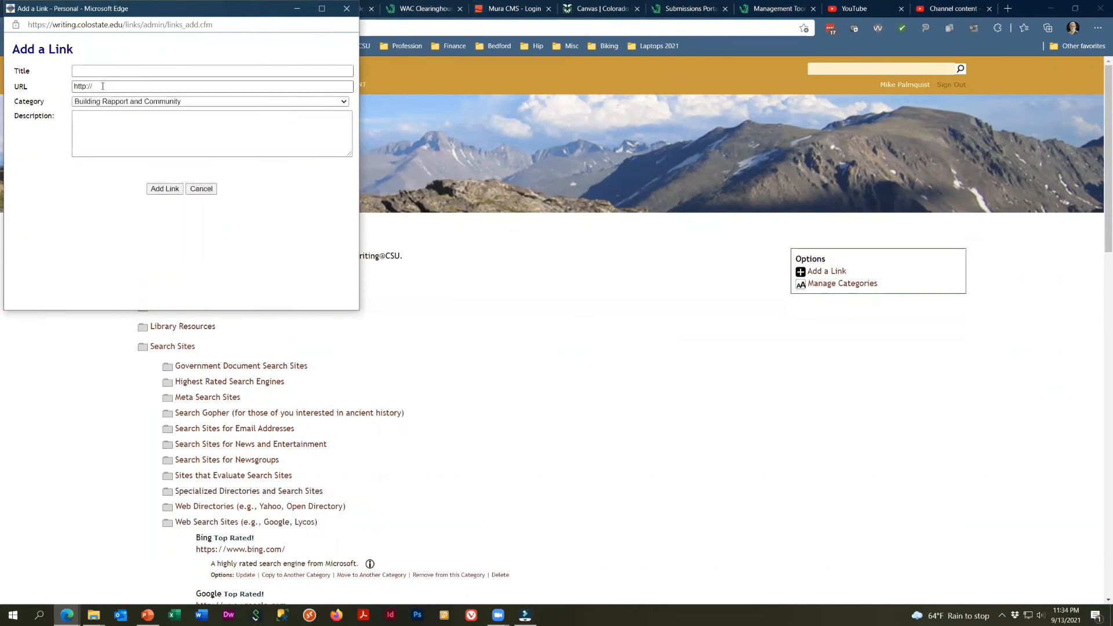
drag(101, 85, 58, 87)
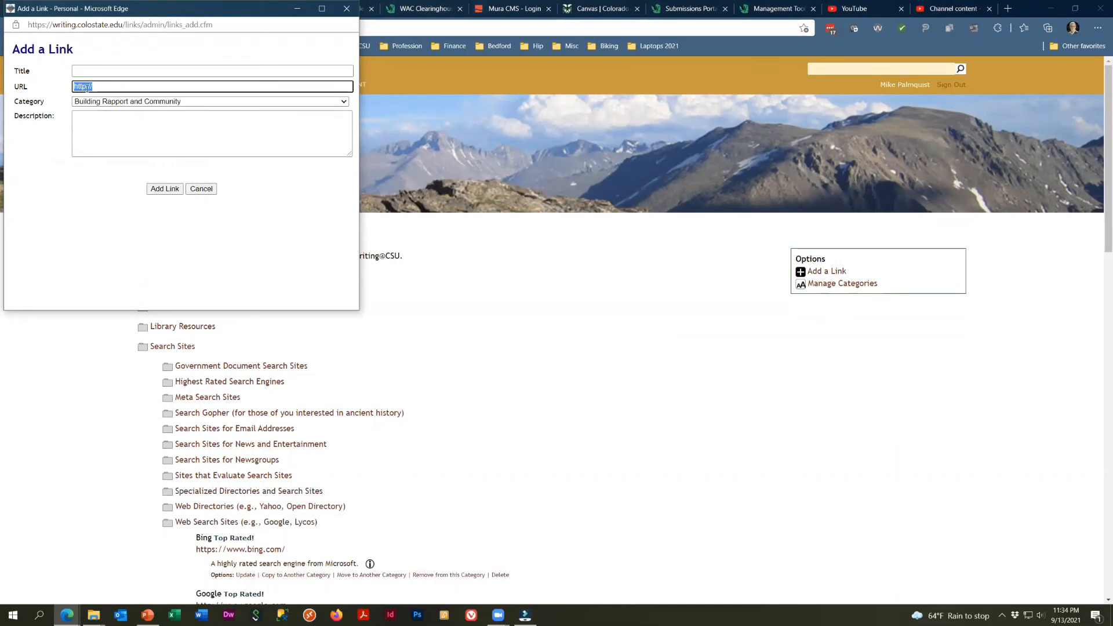
click(181, 104)
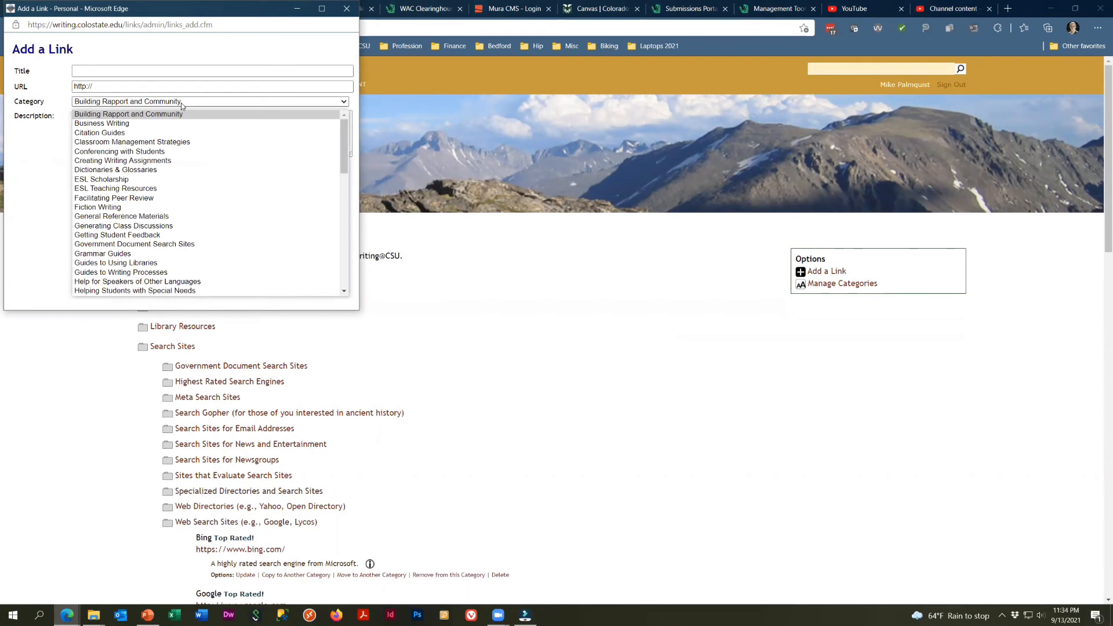
click(97, 206)
click(100, 124)
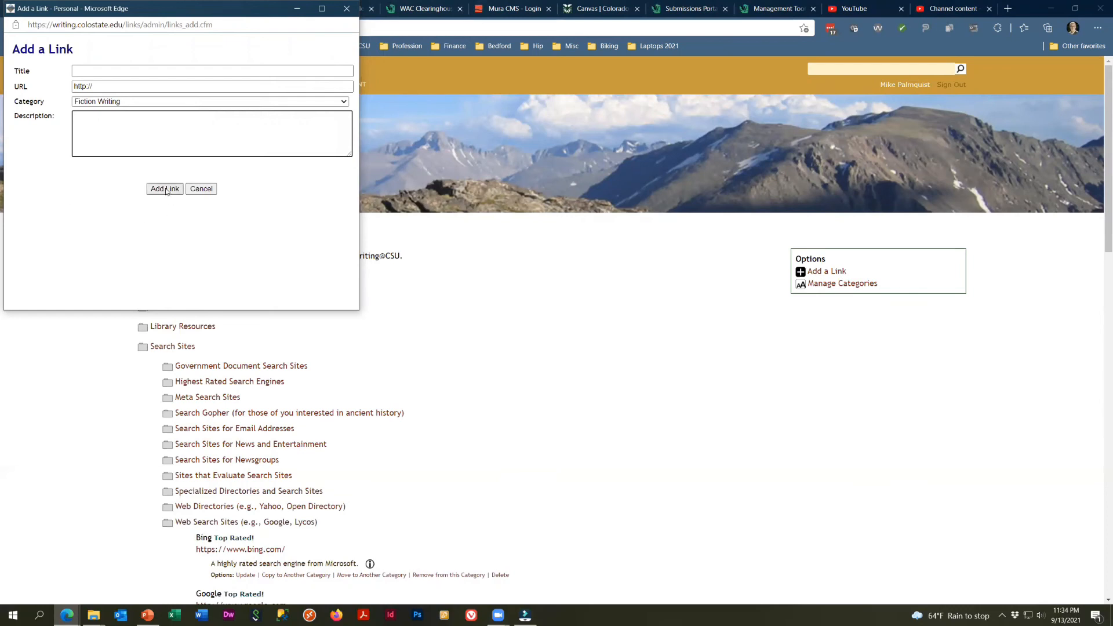
click(202, 191)
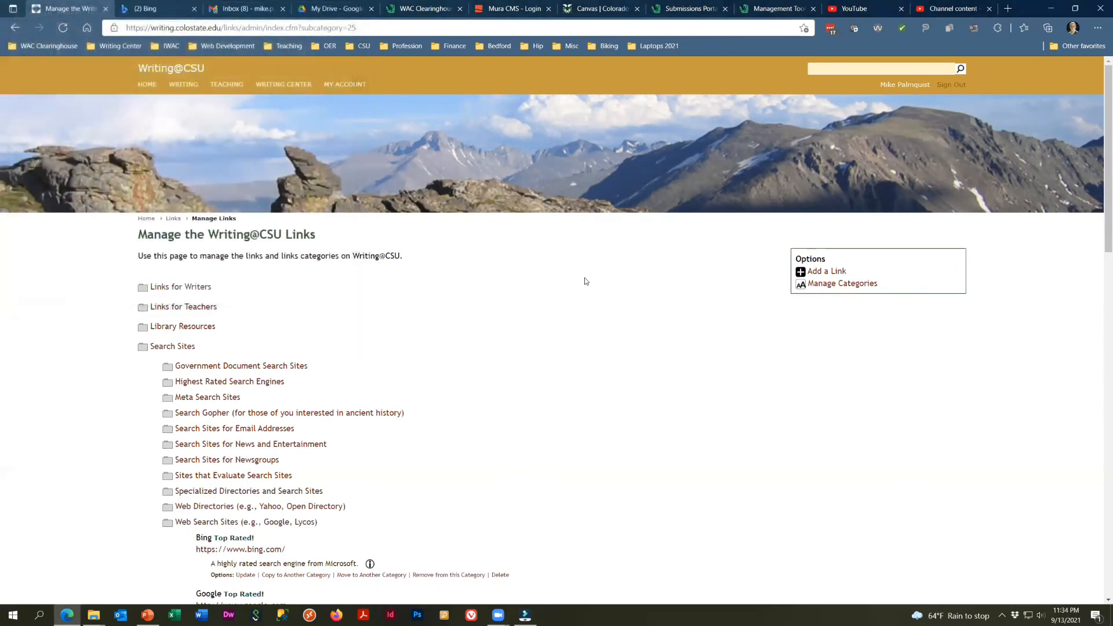
Open the links category management page and review the options for each category.
click(837, 285)
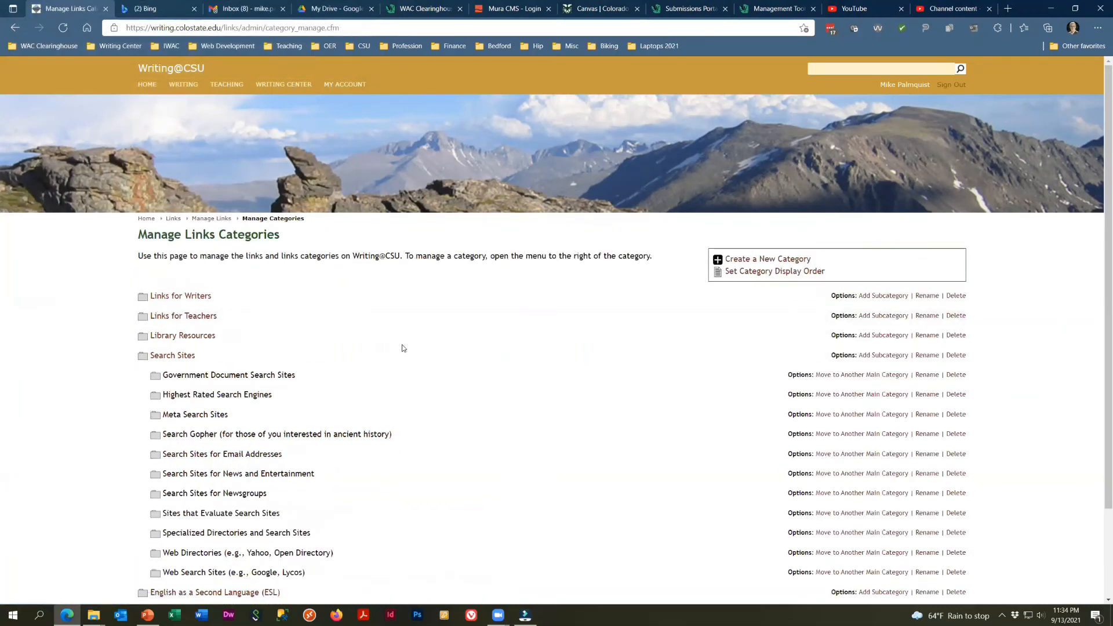
scroll(400, 348, down, 2)
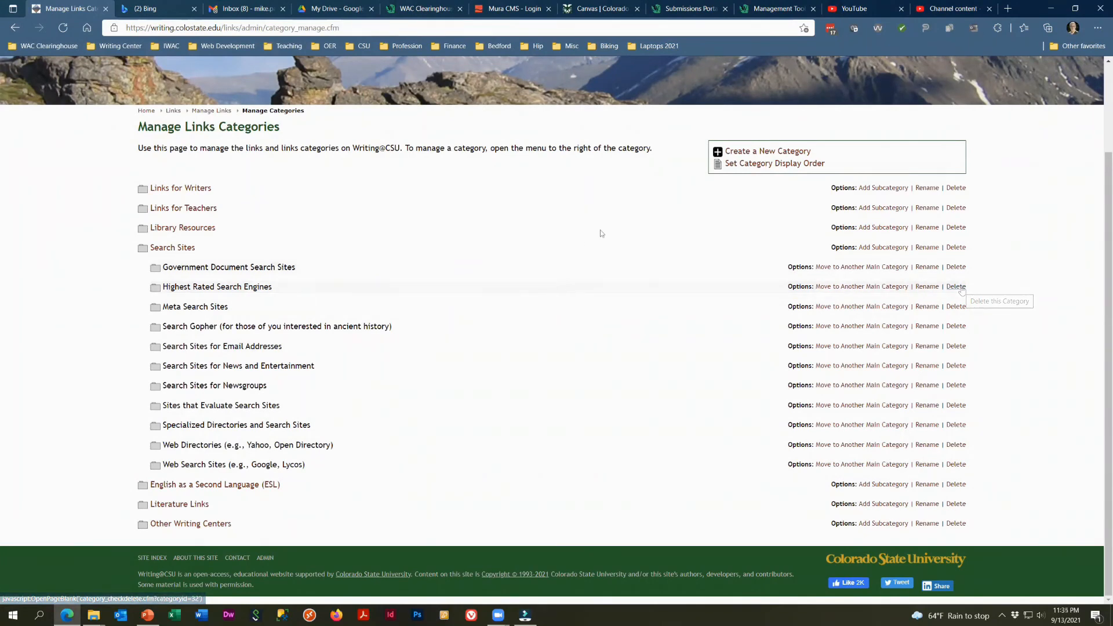
Change the category display order by setting Library Resources to 4 and Search Sites to 3, and save it.
click(763, 167)
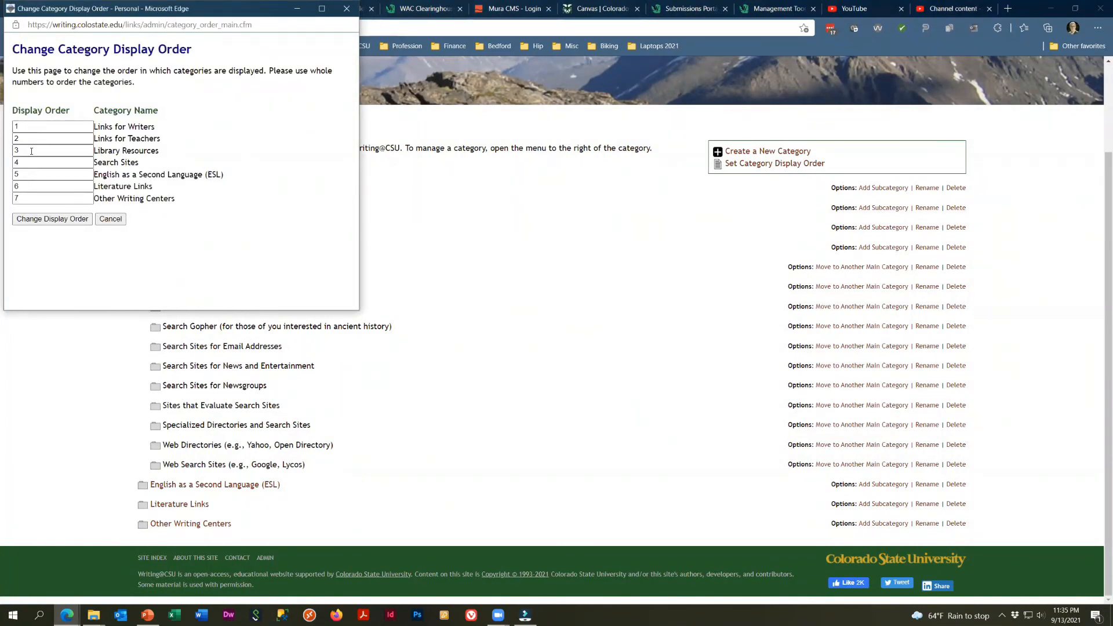
drag(25, 149, 2, 153)
text(4)
drag(29, 163, 4, 162)
text(3)
click(64, 220)
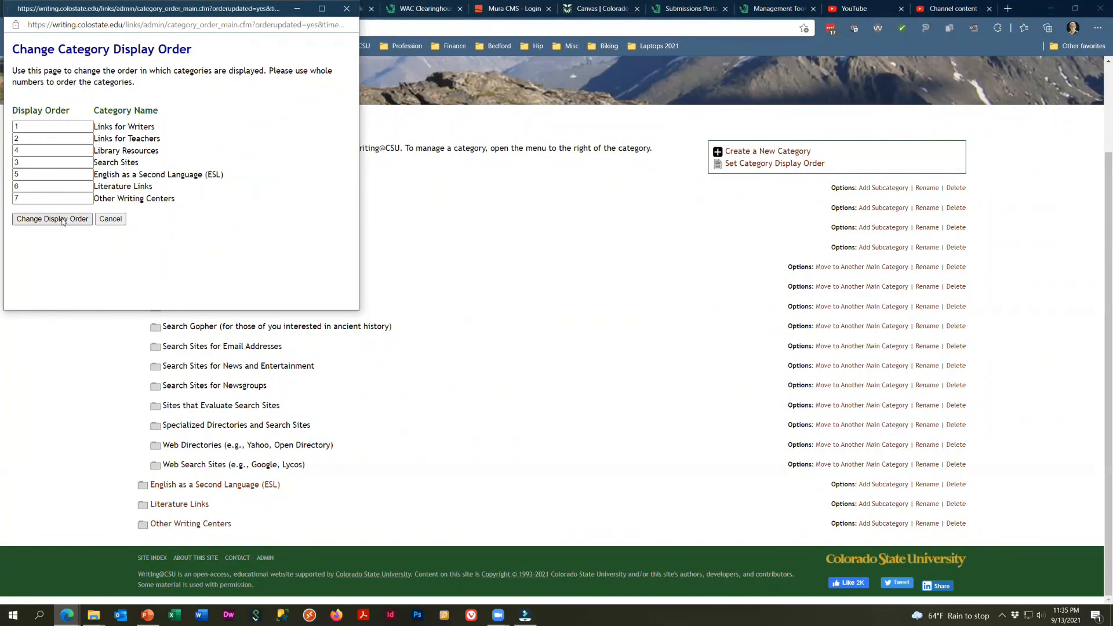
click(277, 91)
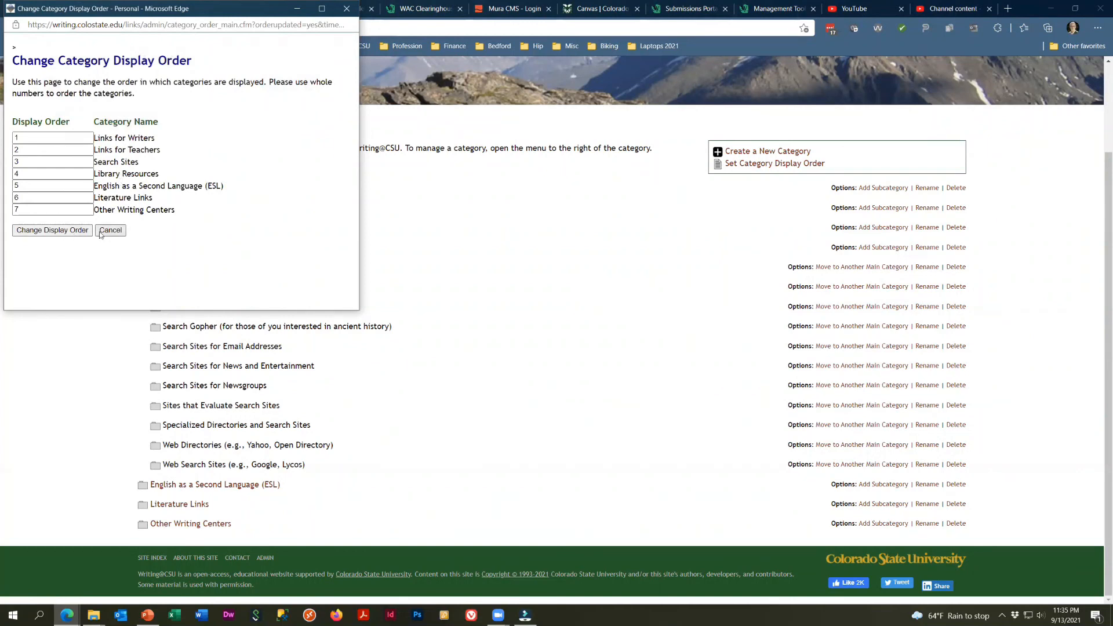
Restore the category display order with Library Resources at 3 and Search Sites at 4, save it, and close the dialog.
click(22, 173)
text(3)
drag(20, 160, 4, 160)
text(4)
click(56, 230)
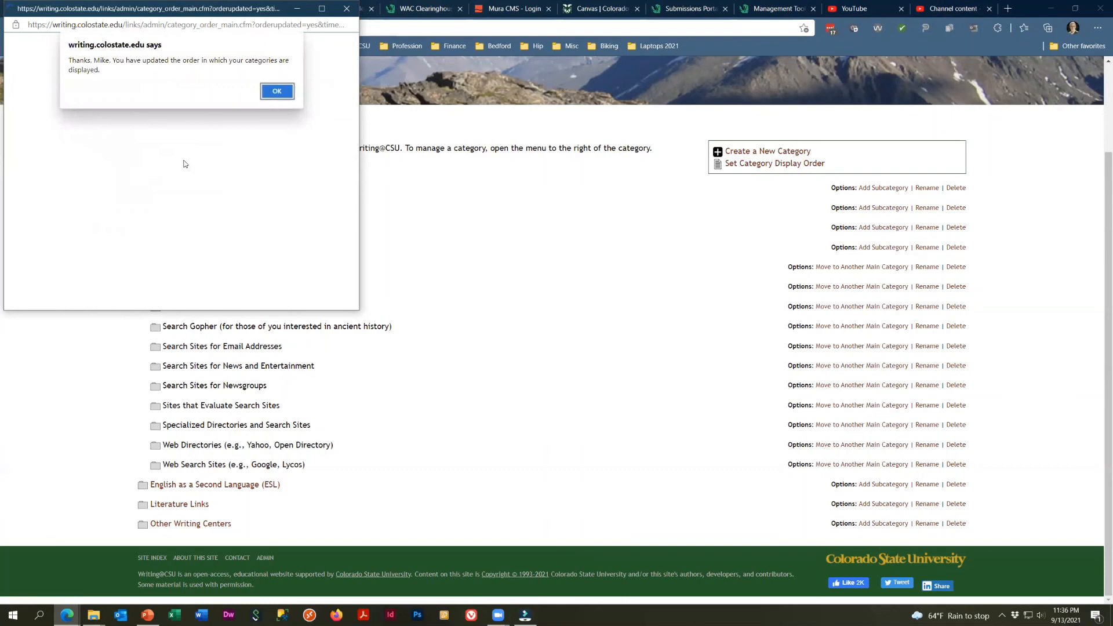
click(277, 92)
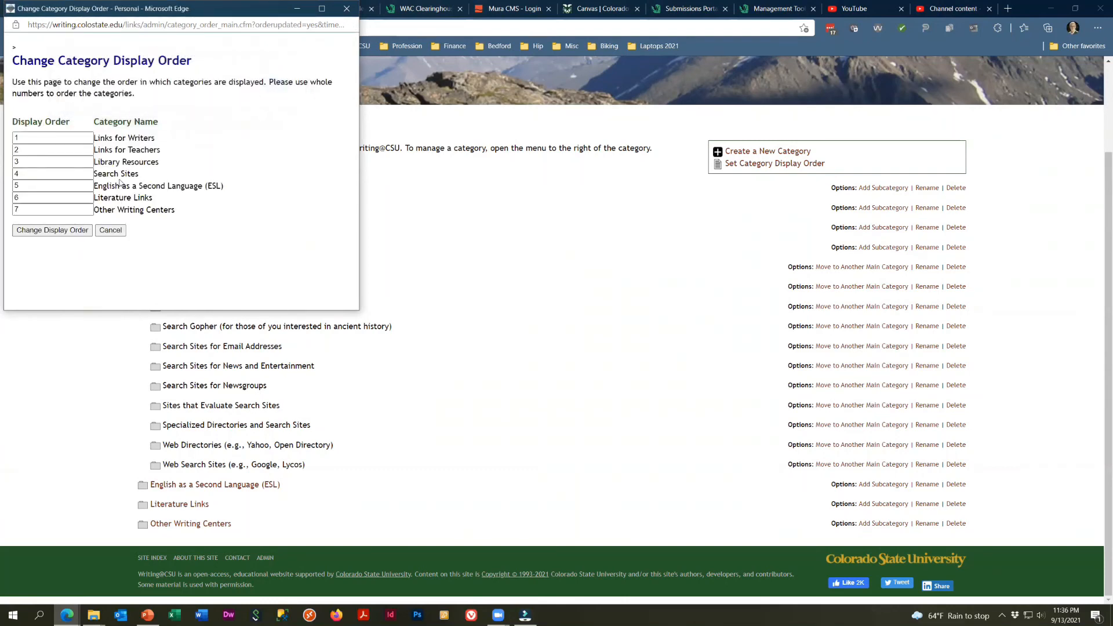
click(110, 230)
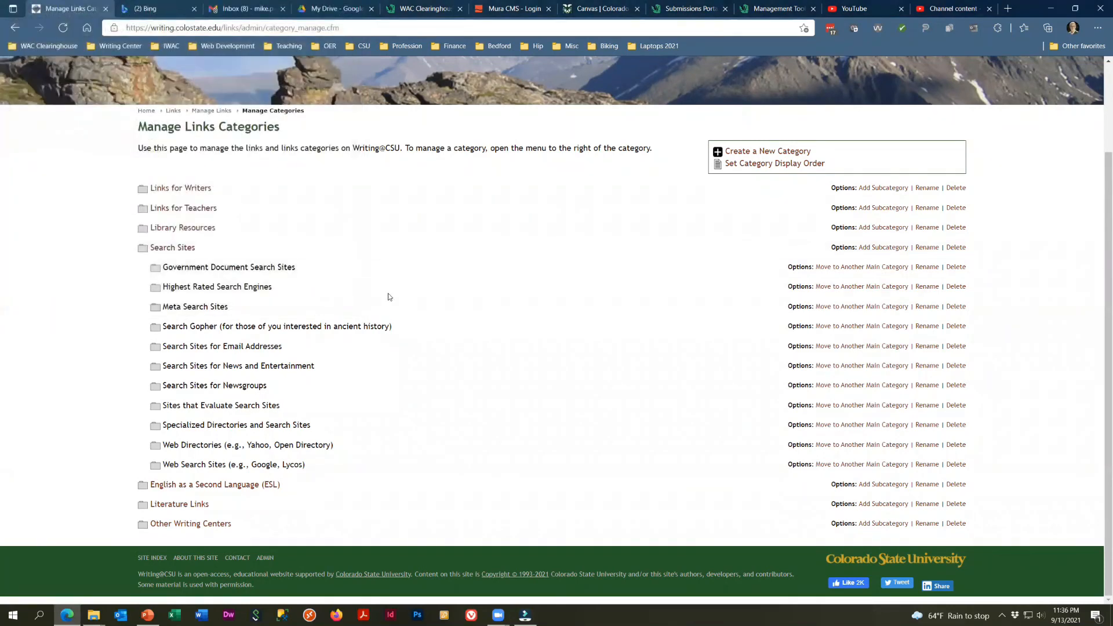